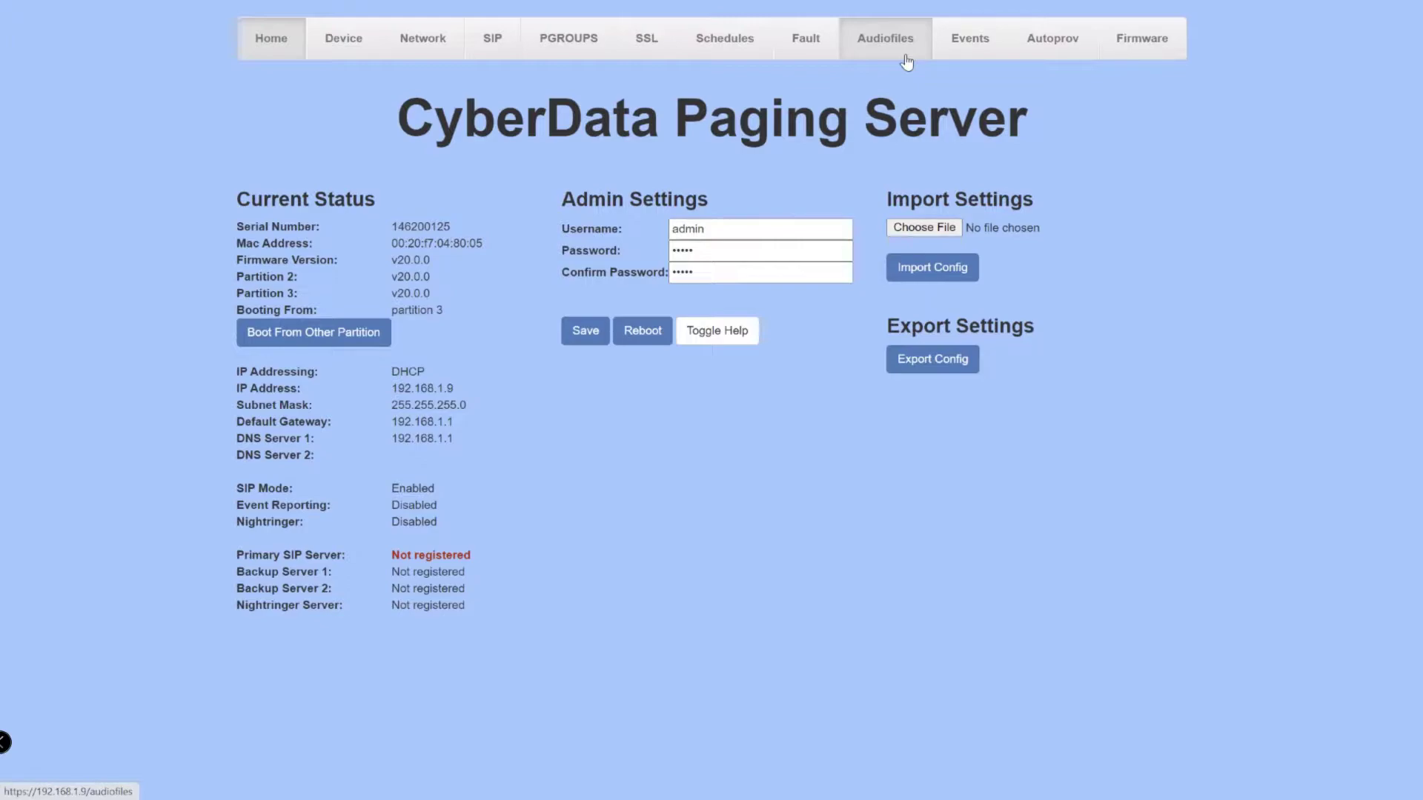
Upload Westminster-chimes.wav from the CyberData Audio Files folder to the paging server's bells.
left_click(906, 62)
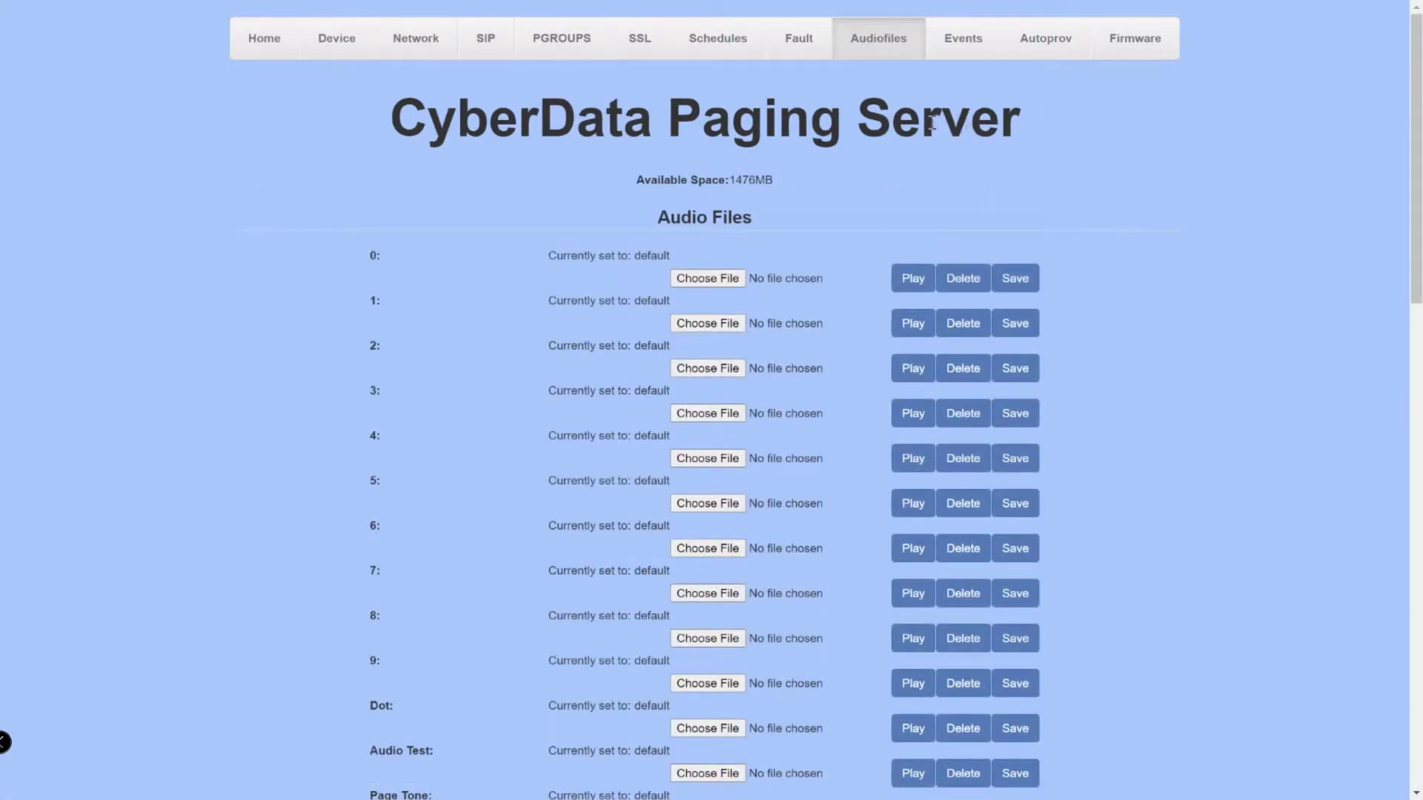
scroll(867, 118, "down", 3)
scroll(865, 117, "down", 4)
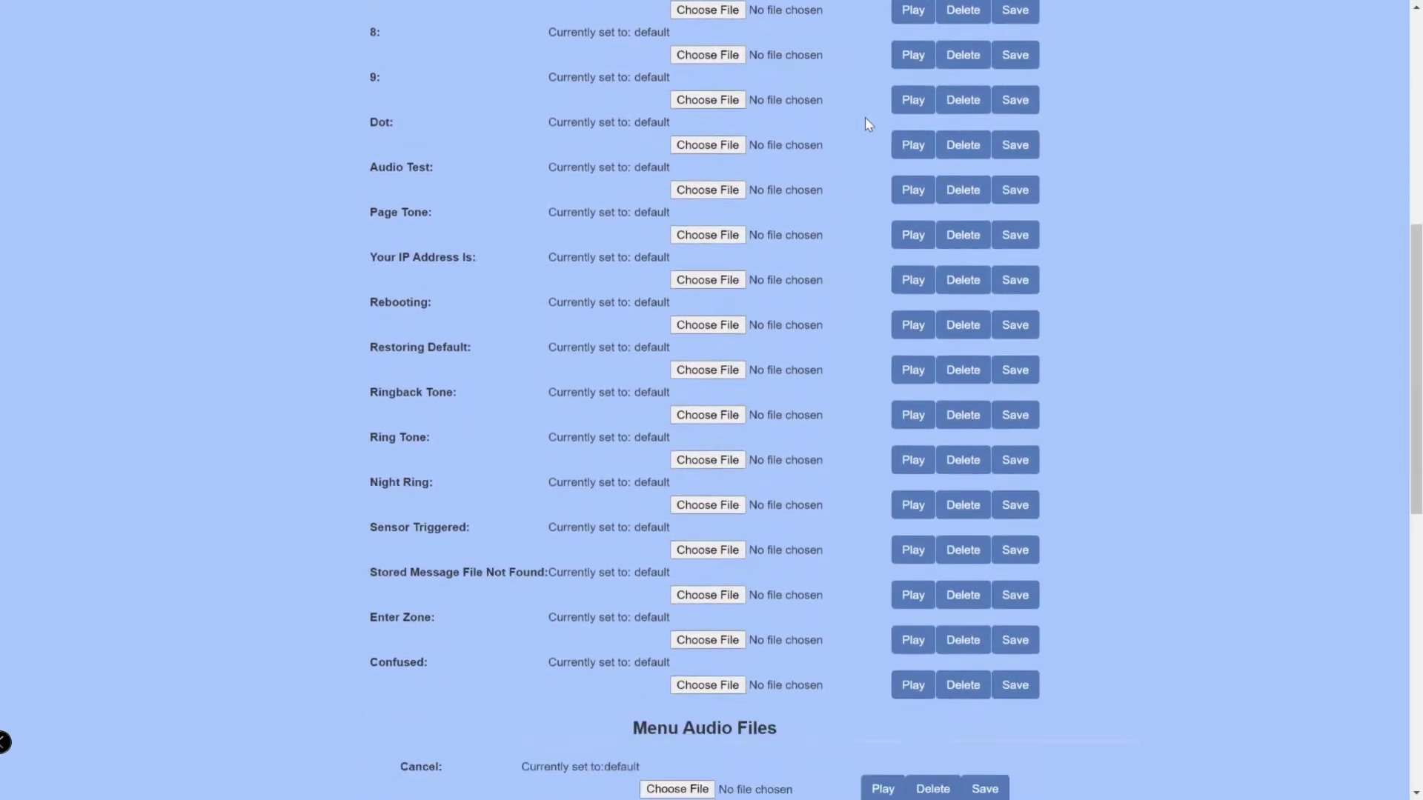
scroll(865, 117, "down", 10)
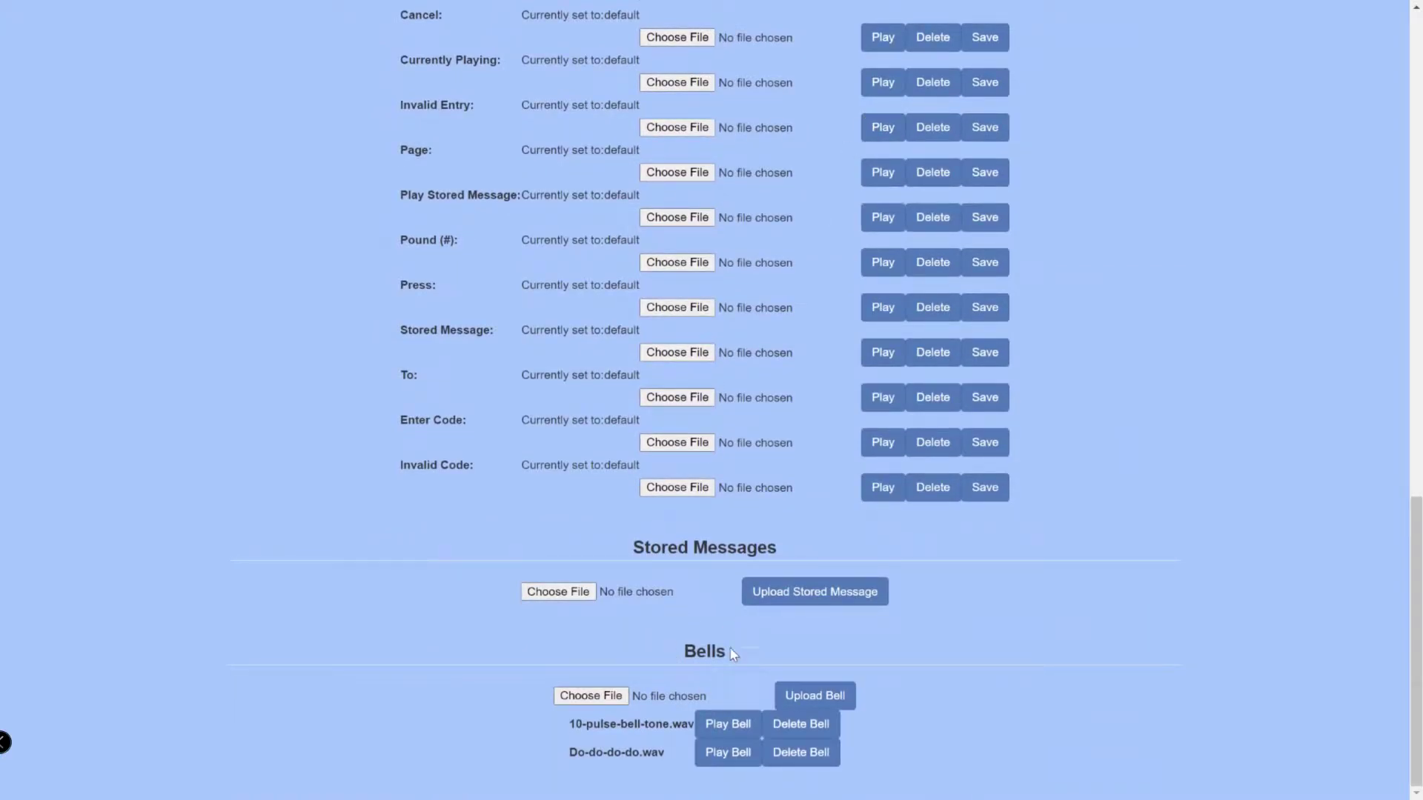
left_click(606, 700)
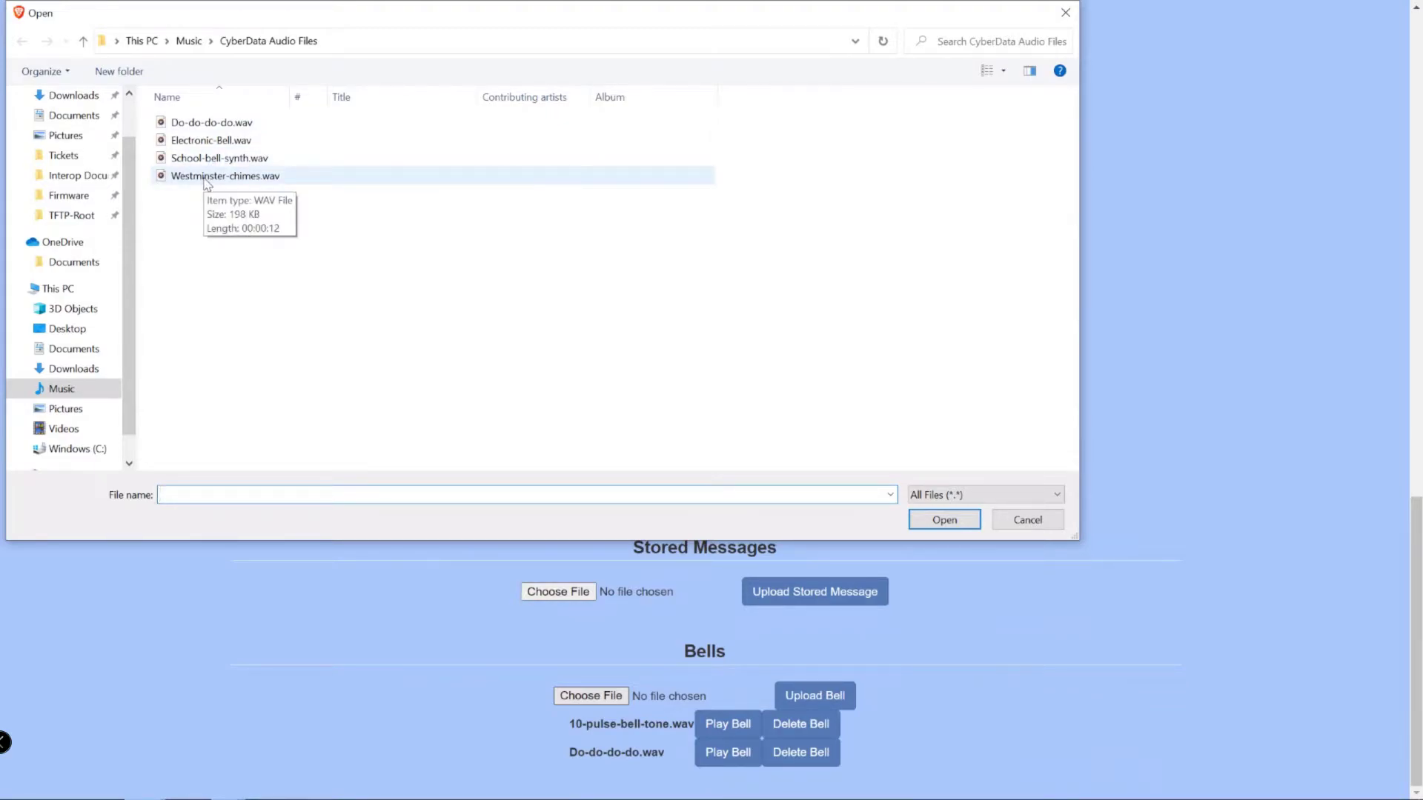
left_click(208, 178)
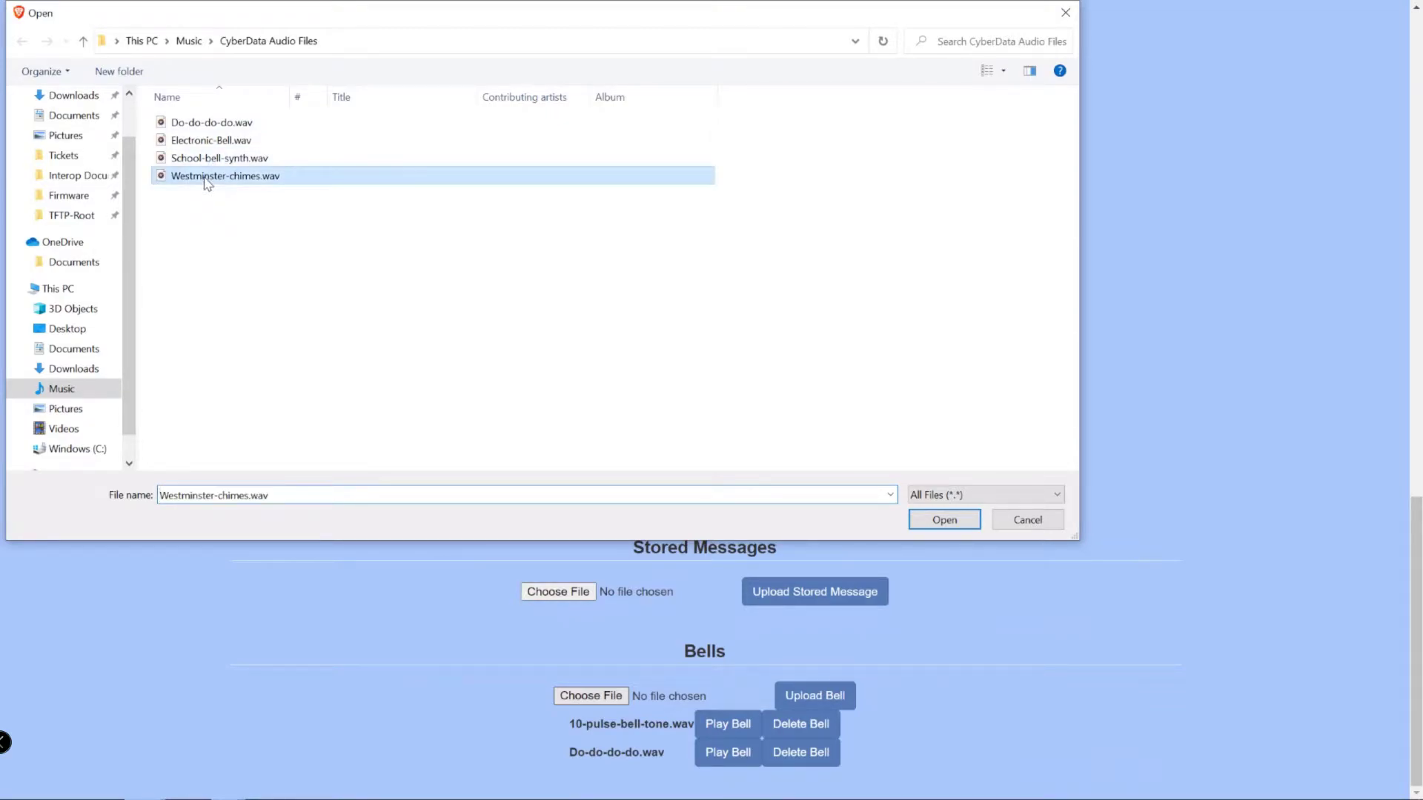
left_click(914, 521)
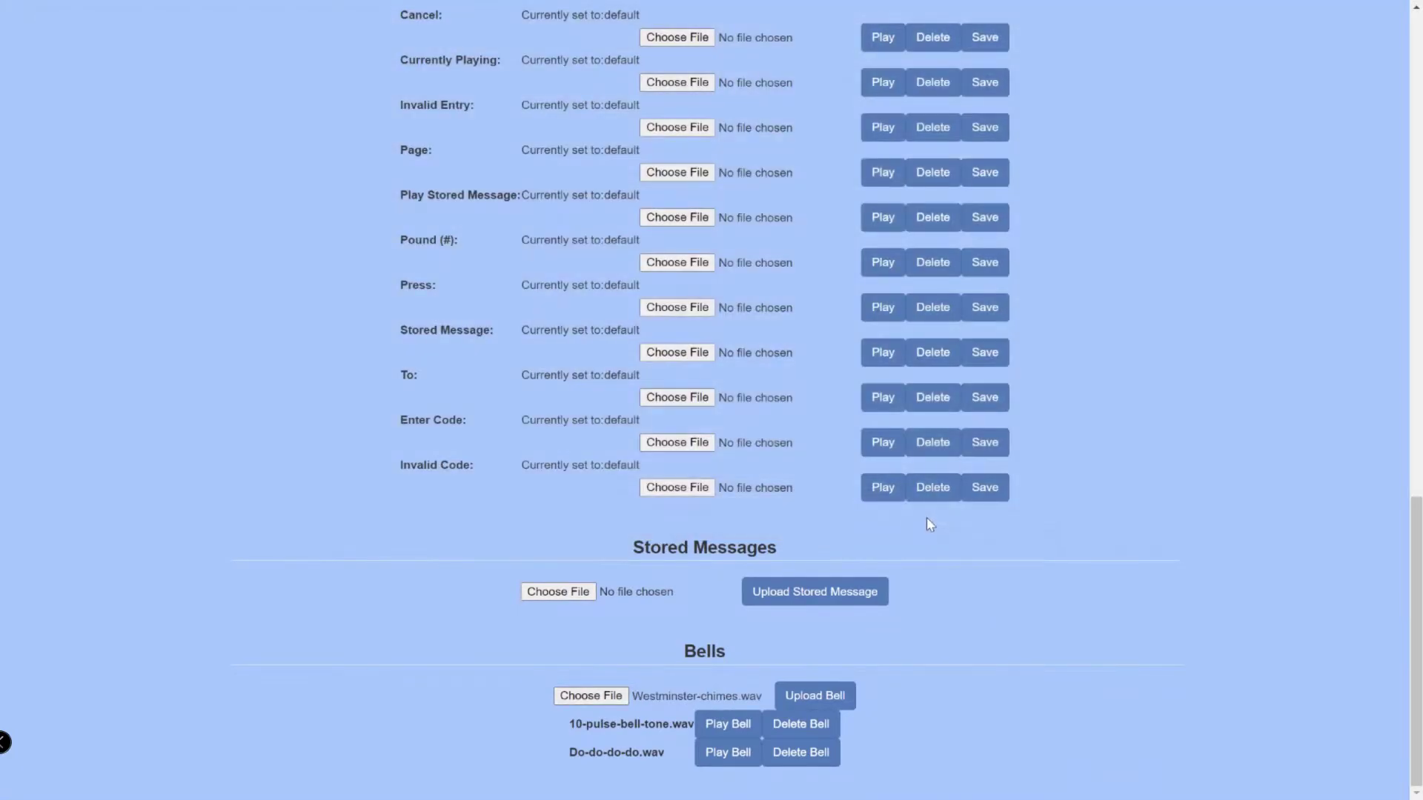
left_click(812, 697)
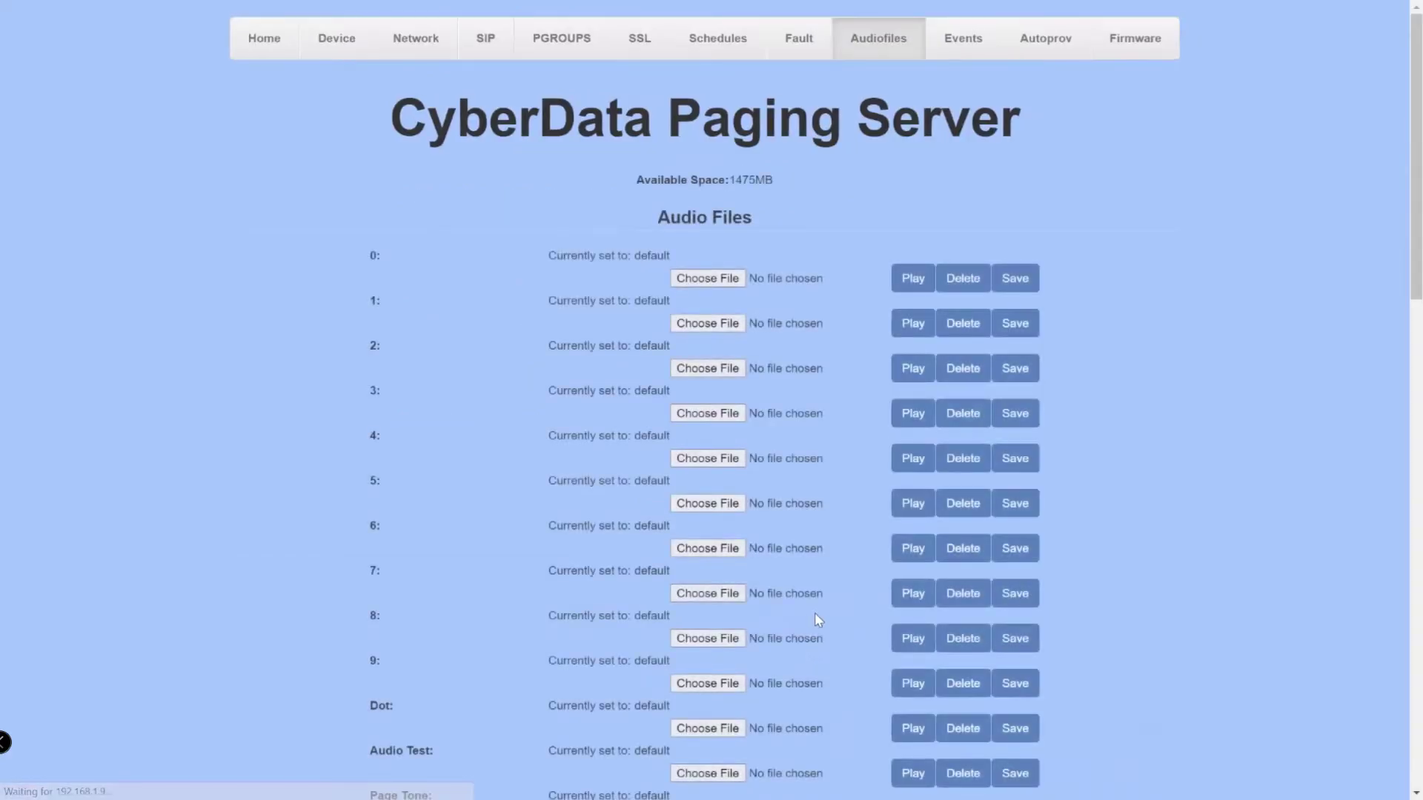
scroll(819, 614, "down", 15)
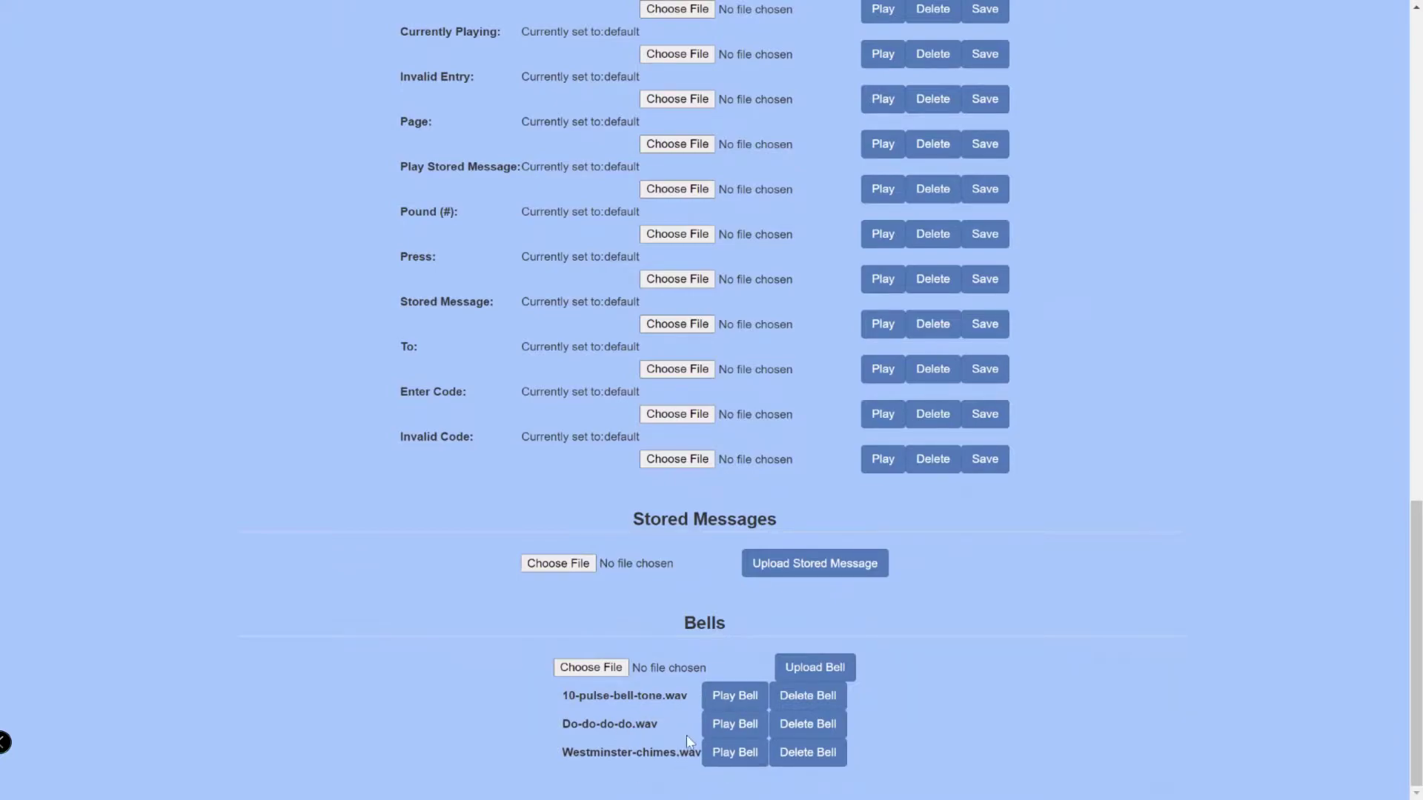
Start a new scheduled event below Start of Day and set it to run Monday through Friday.
scroll(667, 689, "up", 15)
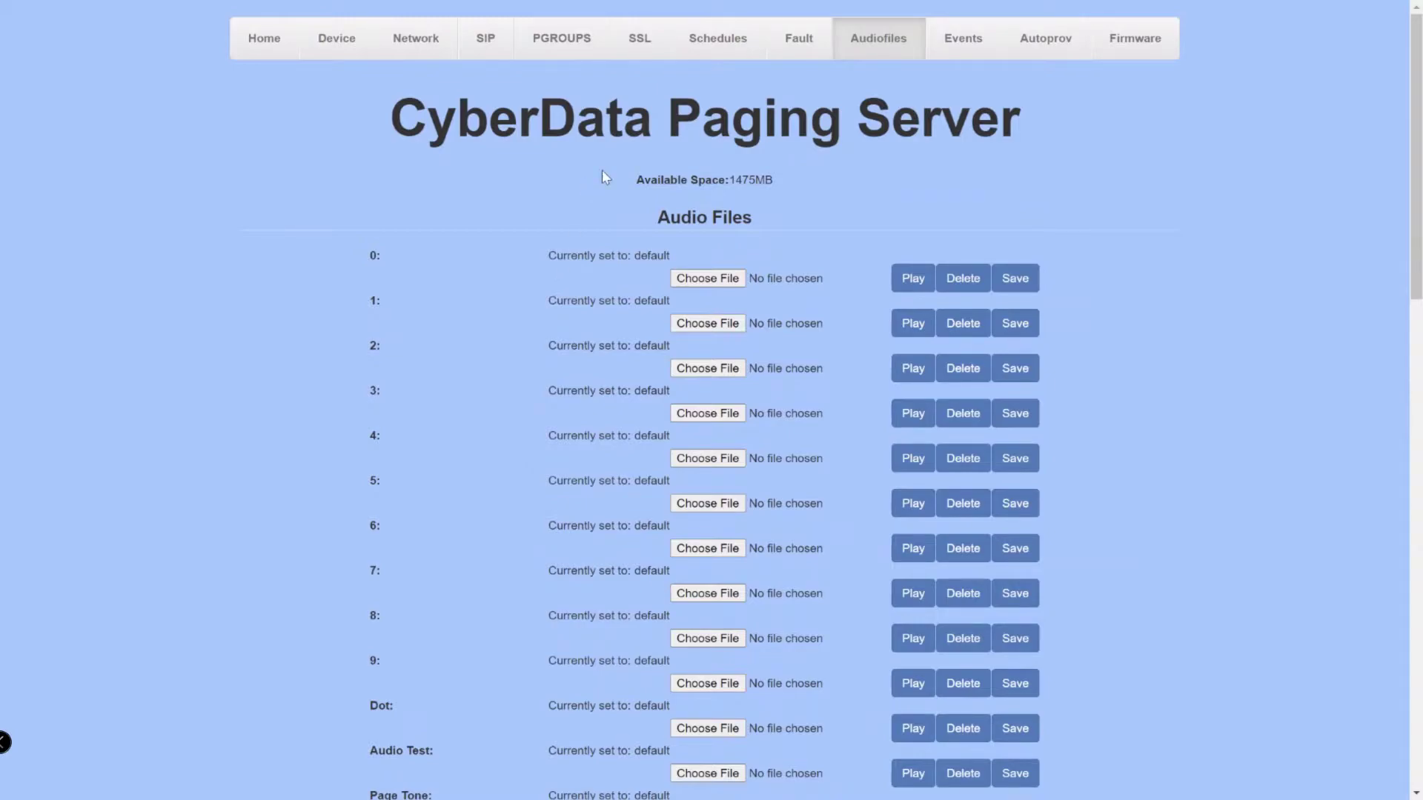
left_click(706, 46)
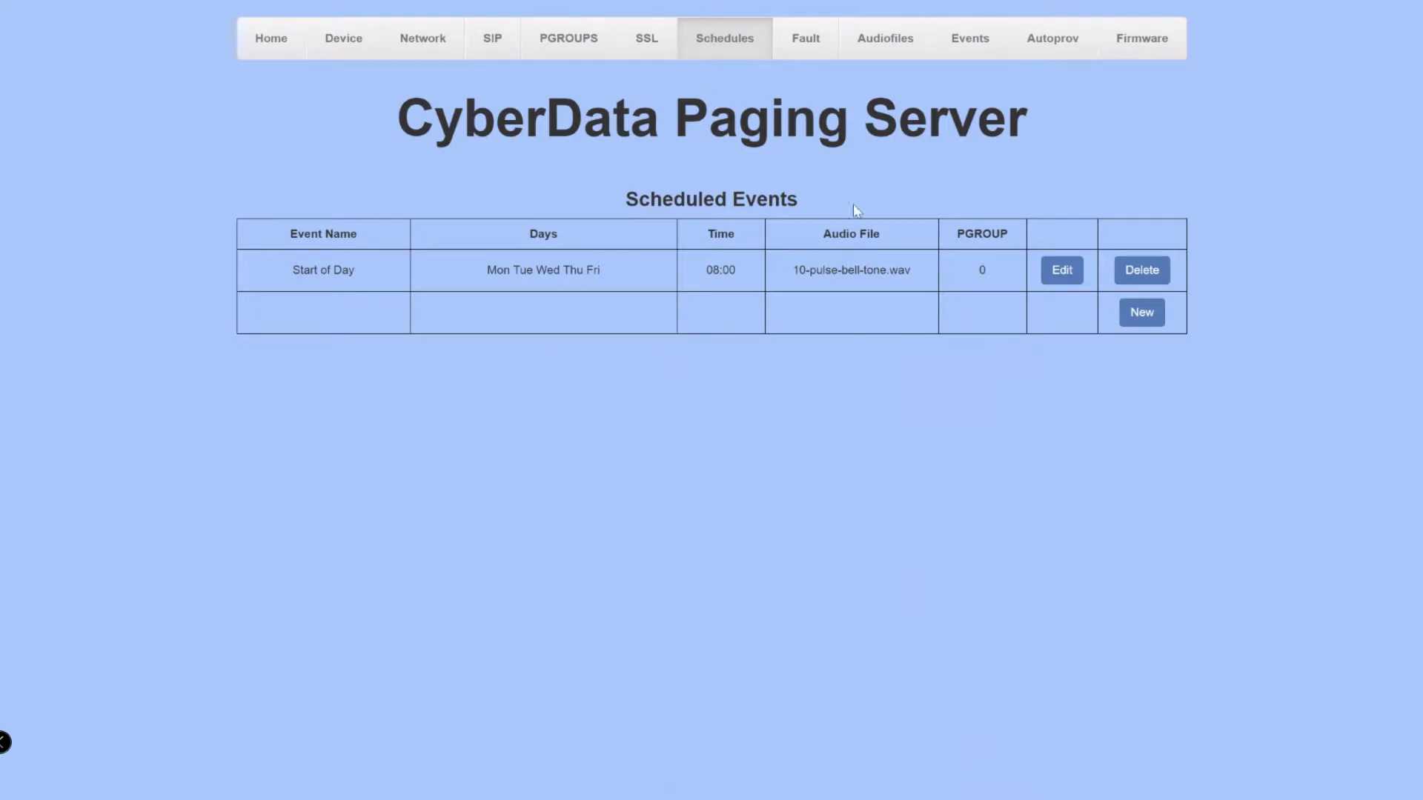
left_click(1150, 317)
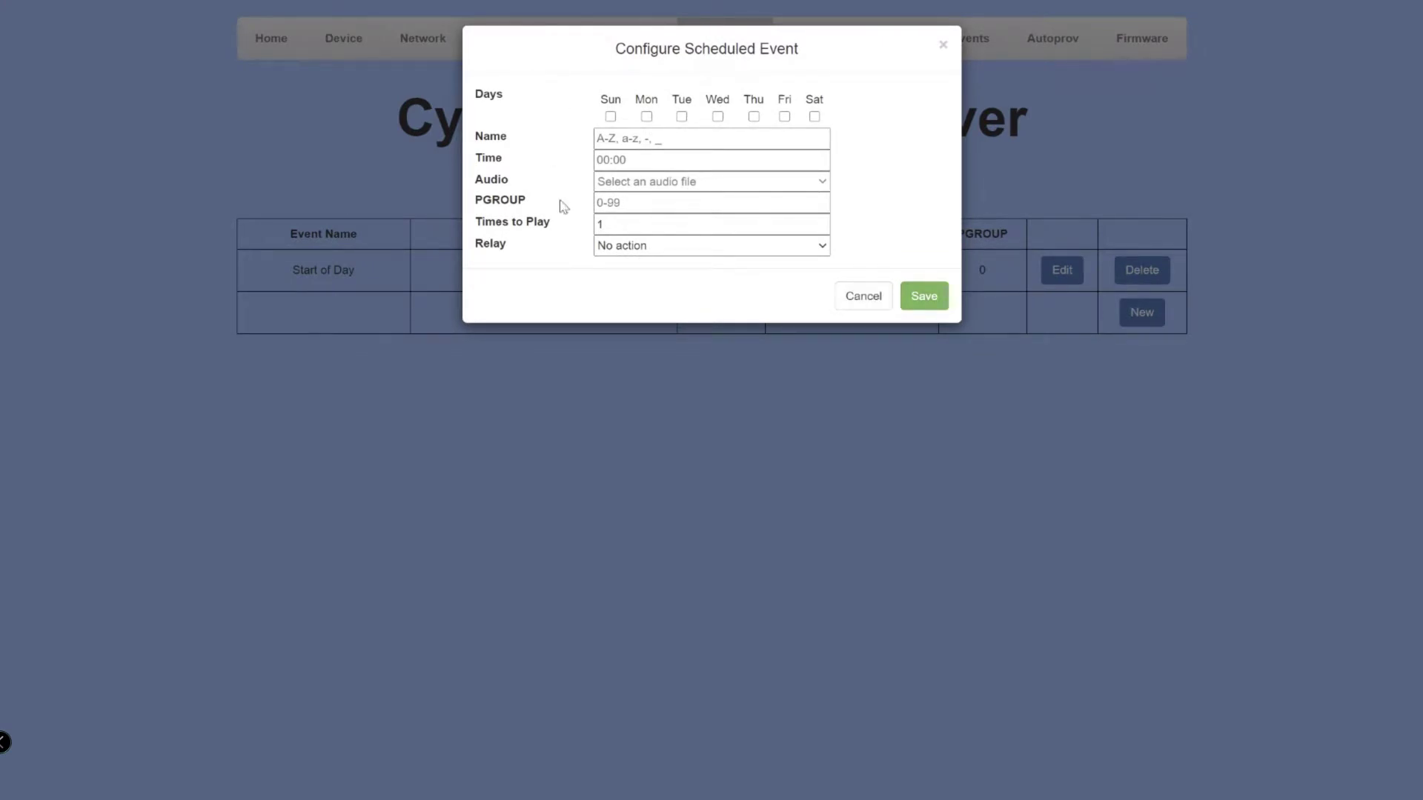
left_click(646, 117)
left_click(682, 117)
left_click(718, 117)
left_click(754, 117)
left_click(784, 117)
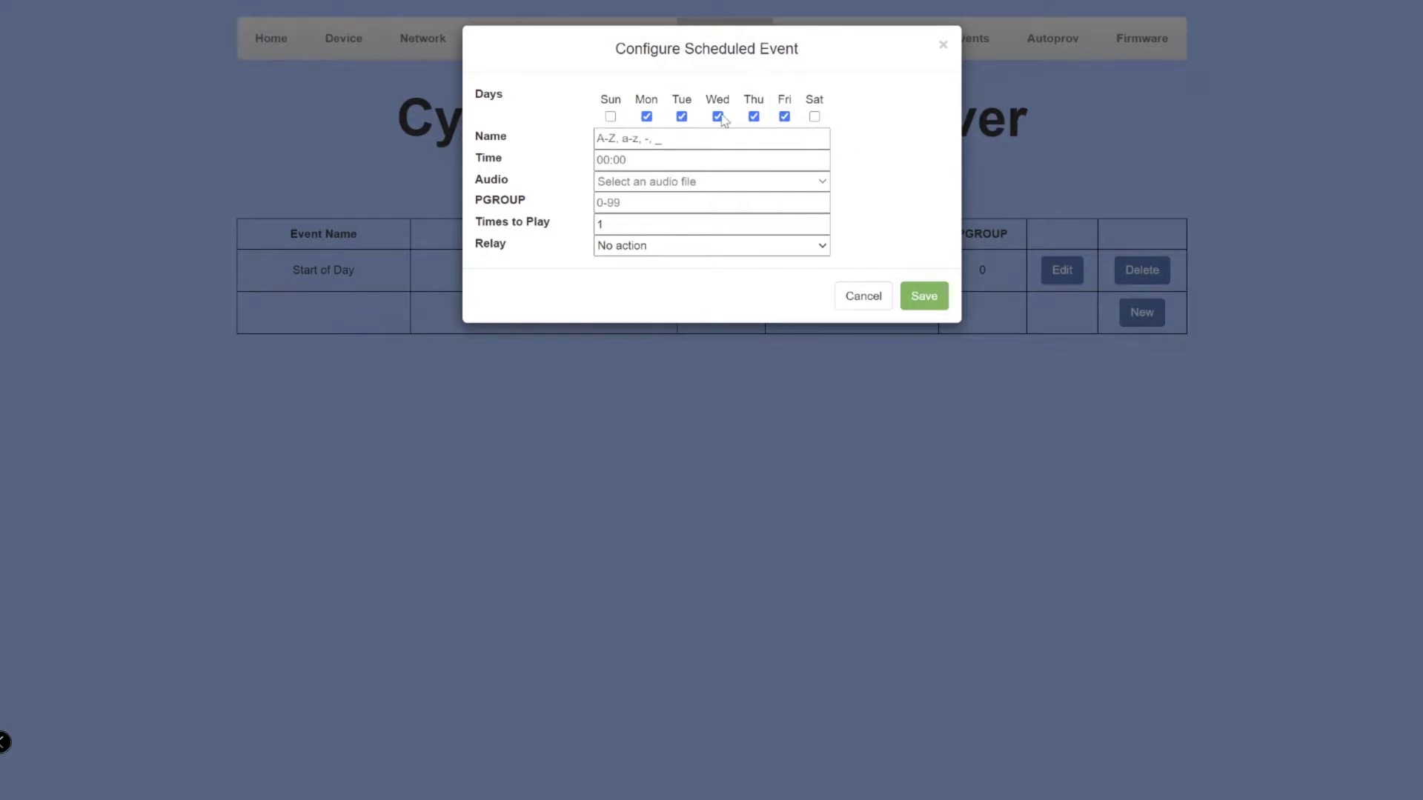
Name the new event 9am Bell and set its time to 09:00.
left_click(782, 141)
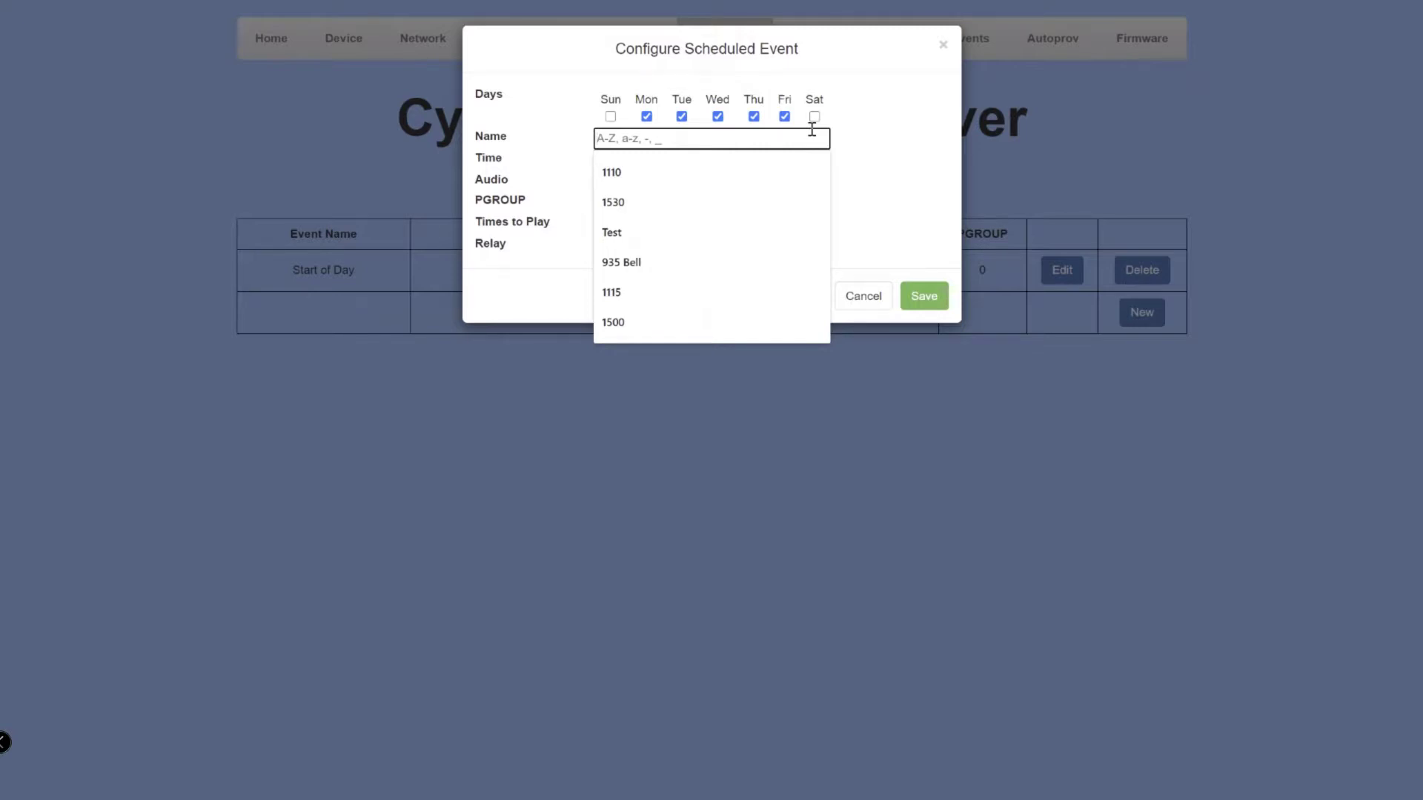
type("0900")
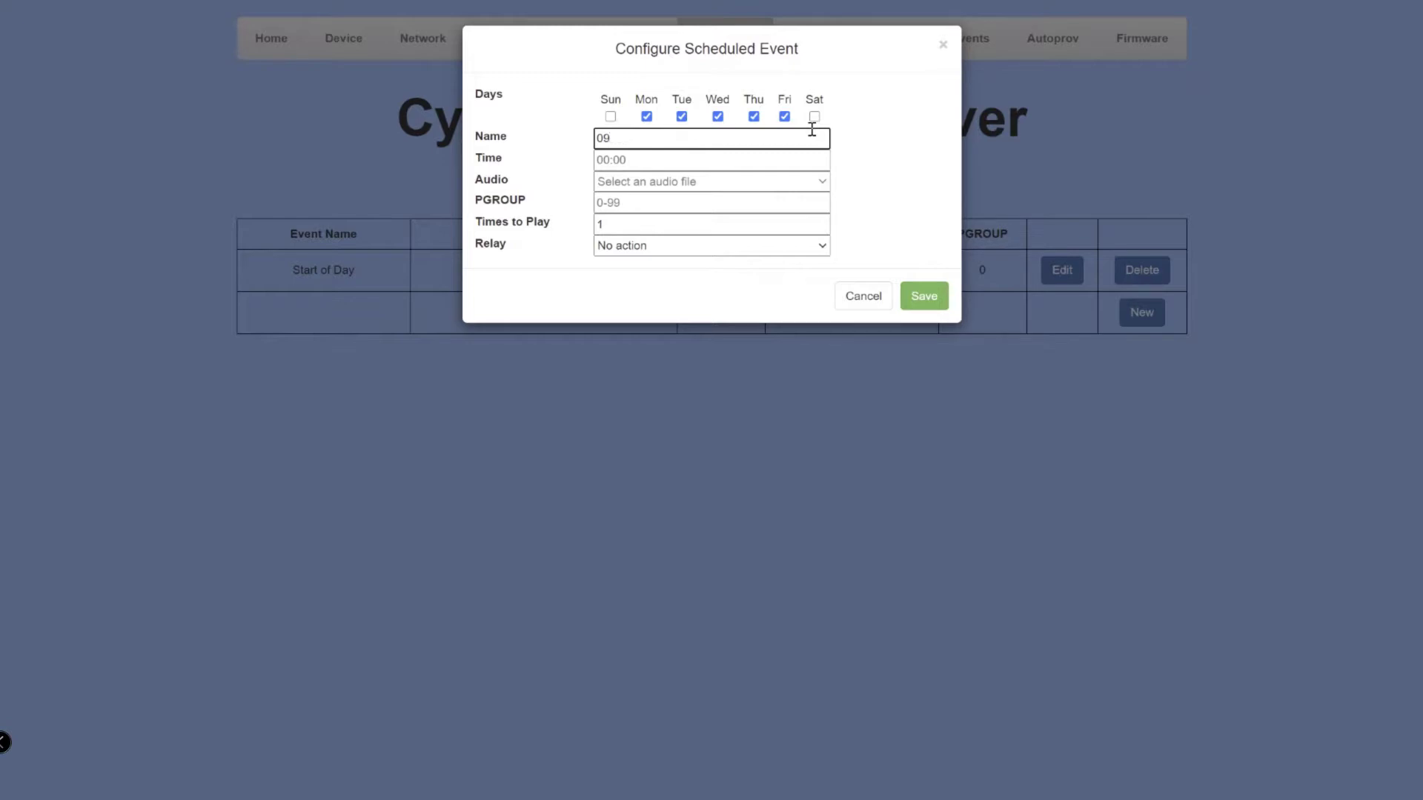
key("BackSpace")
key("BackSpace")
type("9am Bel")
left_click(733, 160)
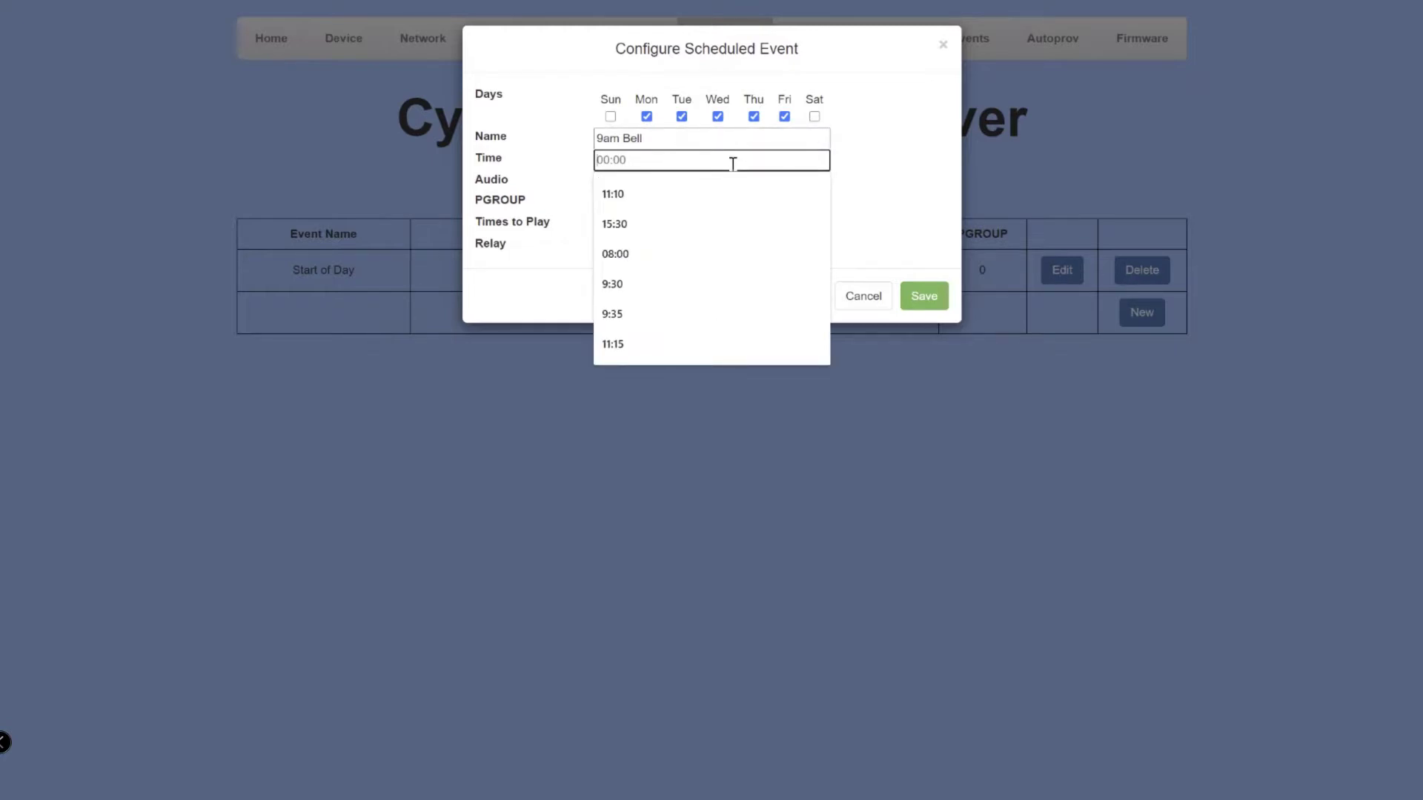
type("09")
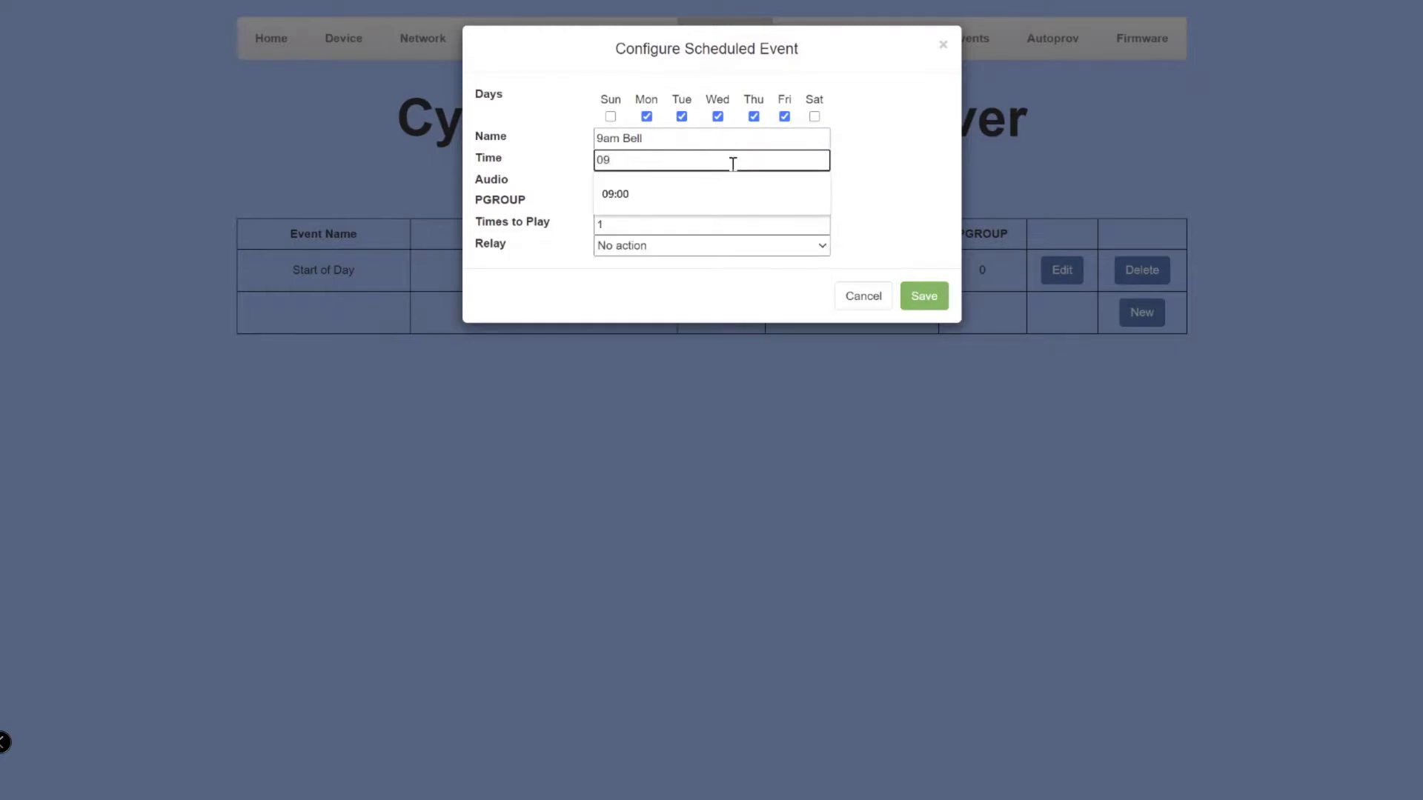
type(":00")
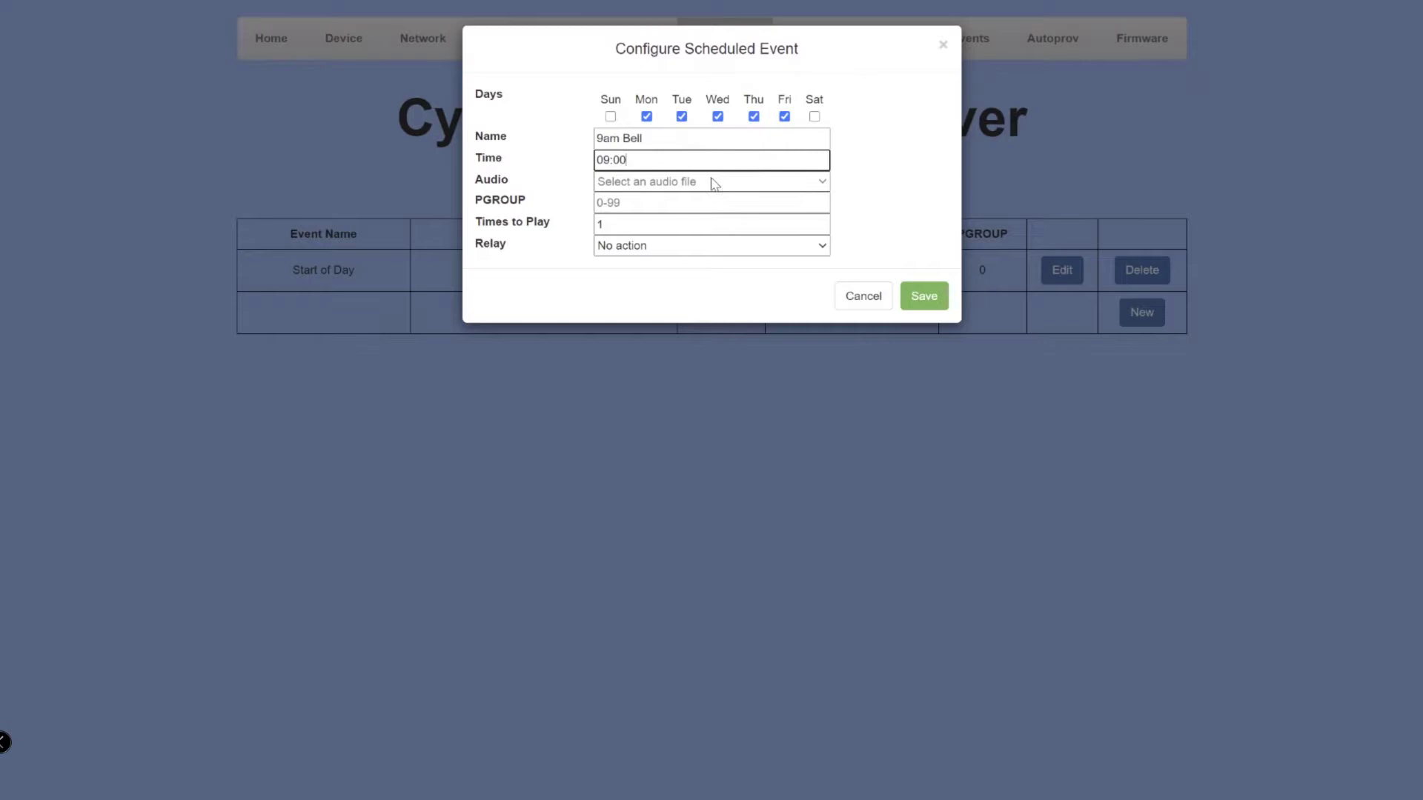
Assign Westminster-chimes.wav and PGROUP 00 to the 9am Bell event and save it.
left_click(705, 186)
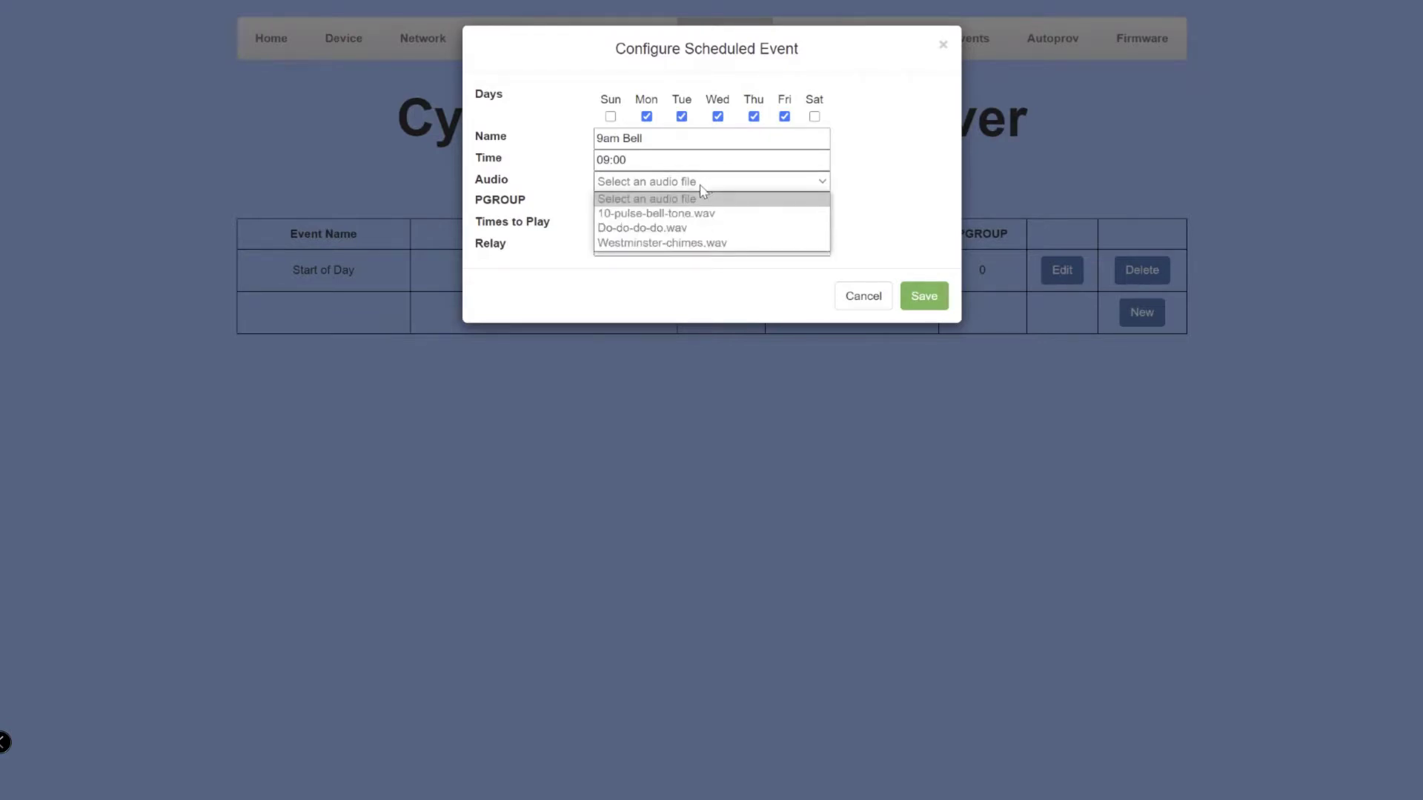
left_click(661, 245)
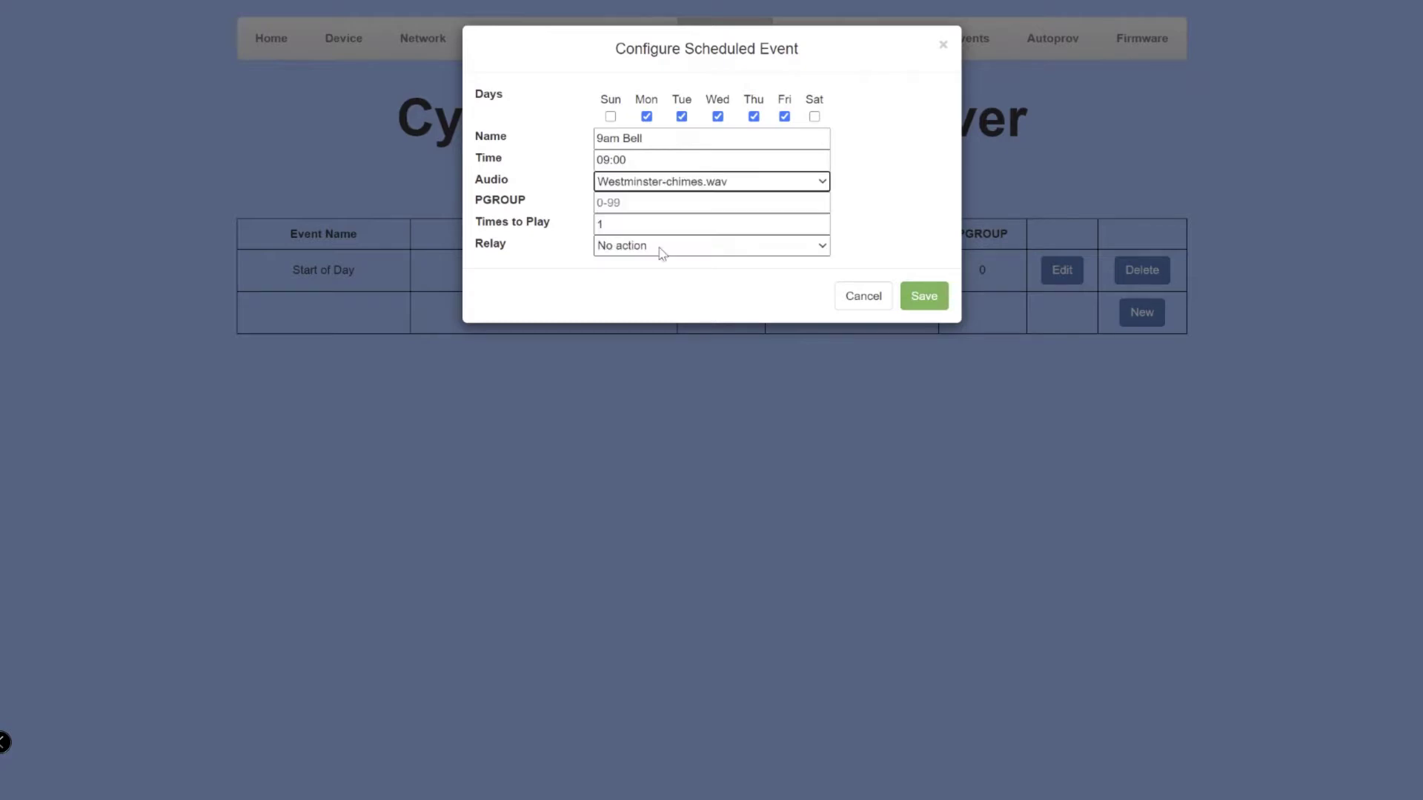
left_click(619, 204)
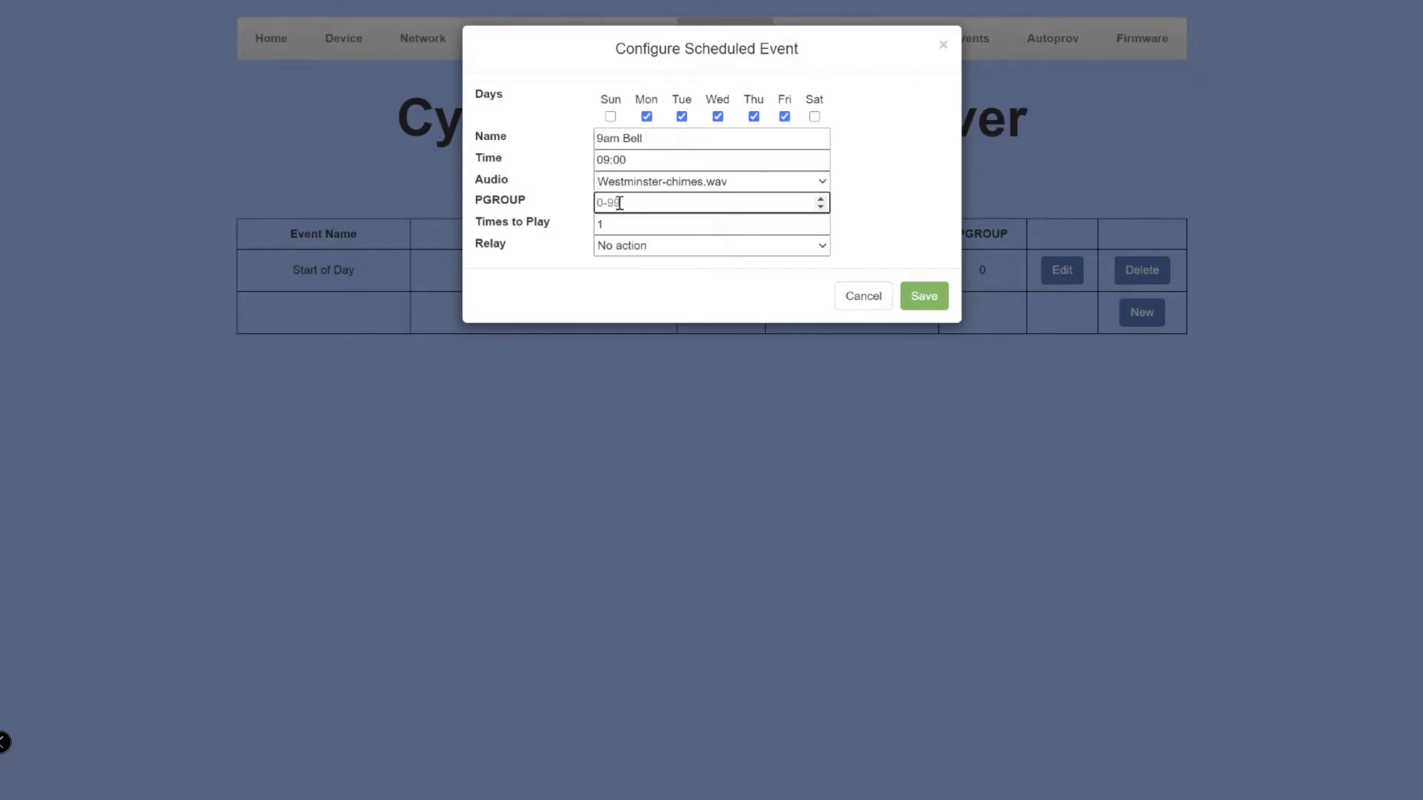
type("00")
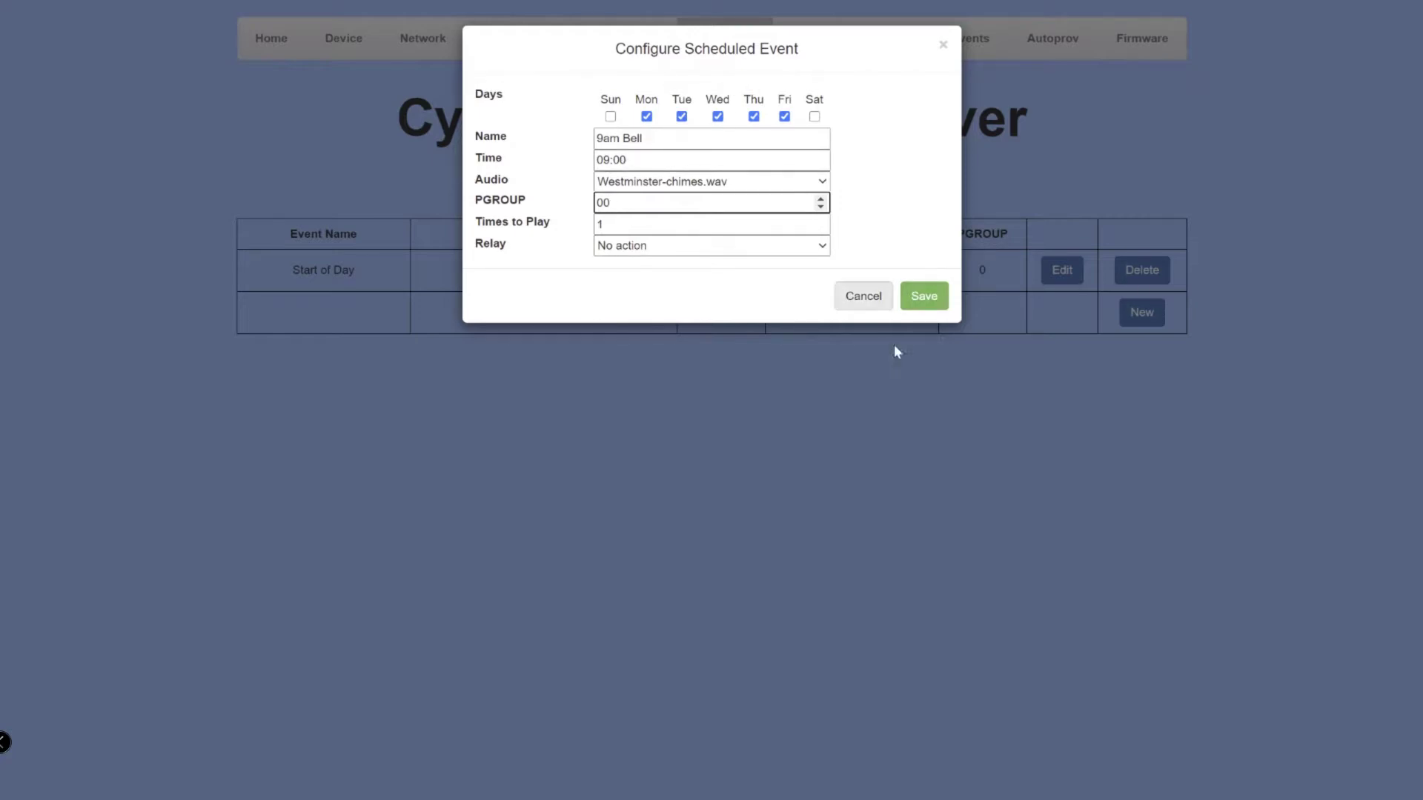
left_click(929, 301)
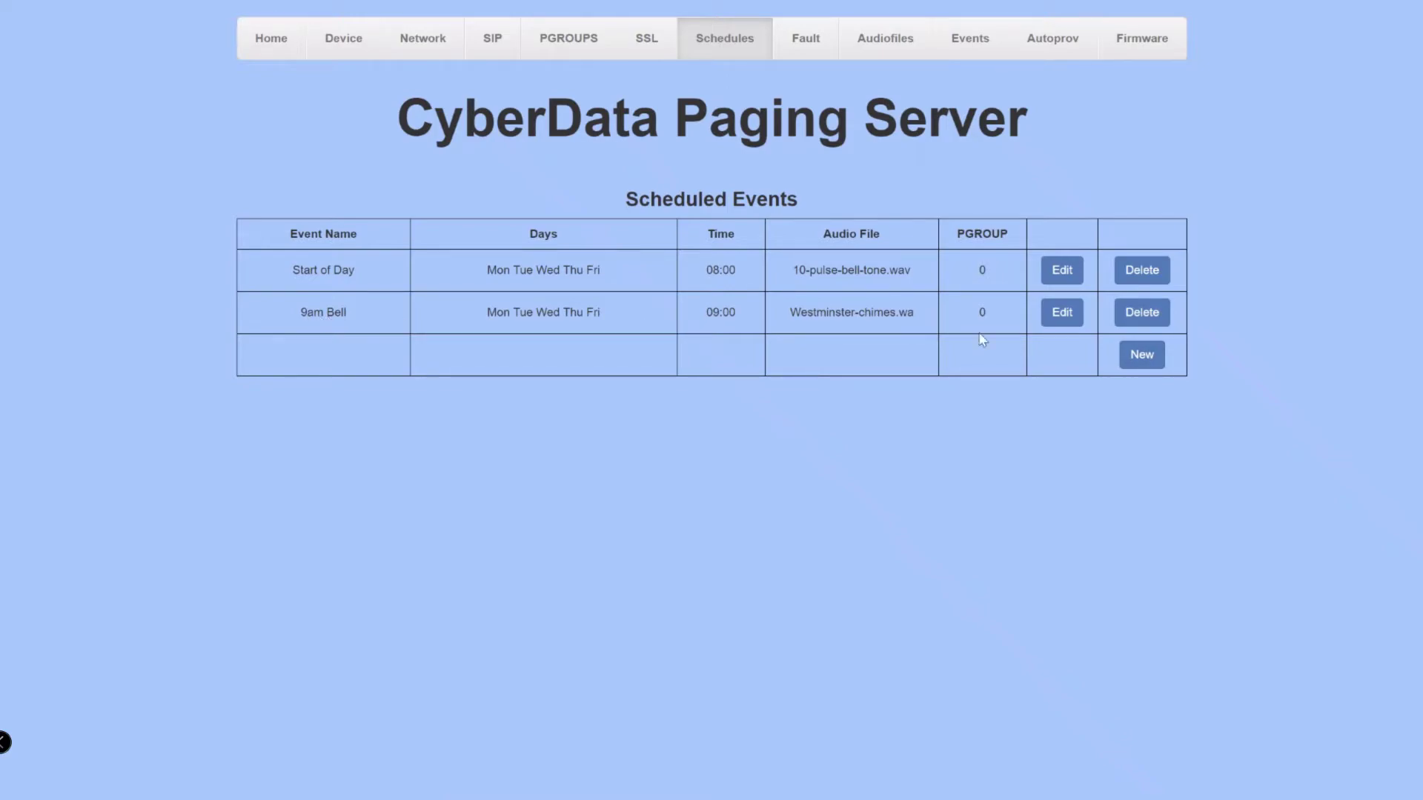
Start another scheduled event after 9am Bell, running Monday through Friday.
left_click(1151, 370)
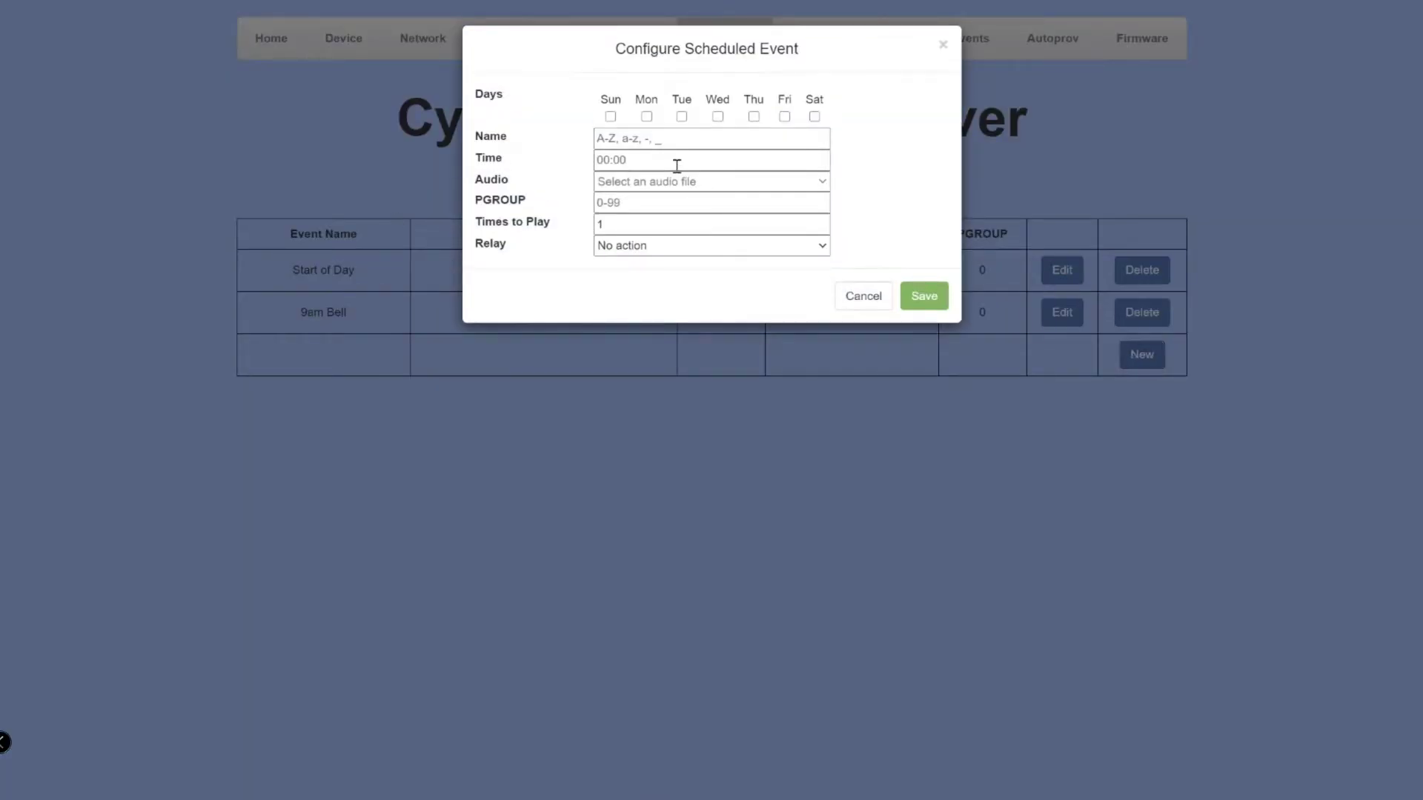
left_click(646, 117)
left_click(682, 117)
left_click(718, 117)
left_click(753, 117)
left_click(784, 117)
Name the event 10am Bell and set its time to 10:00.
left_click(743, 137)
type("10")
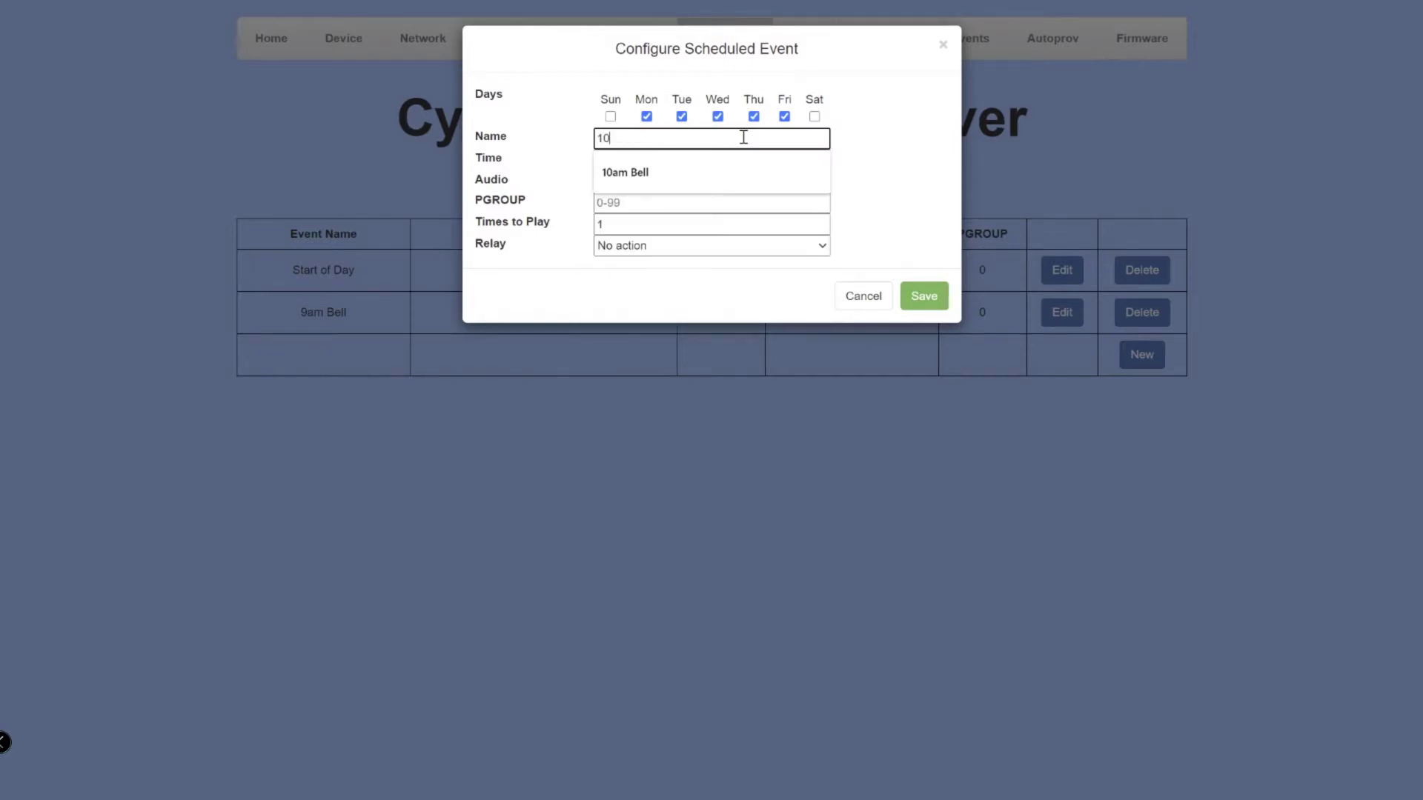
type("am Bell")
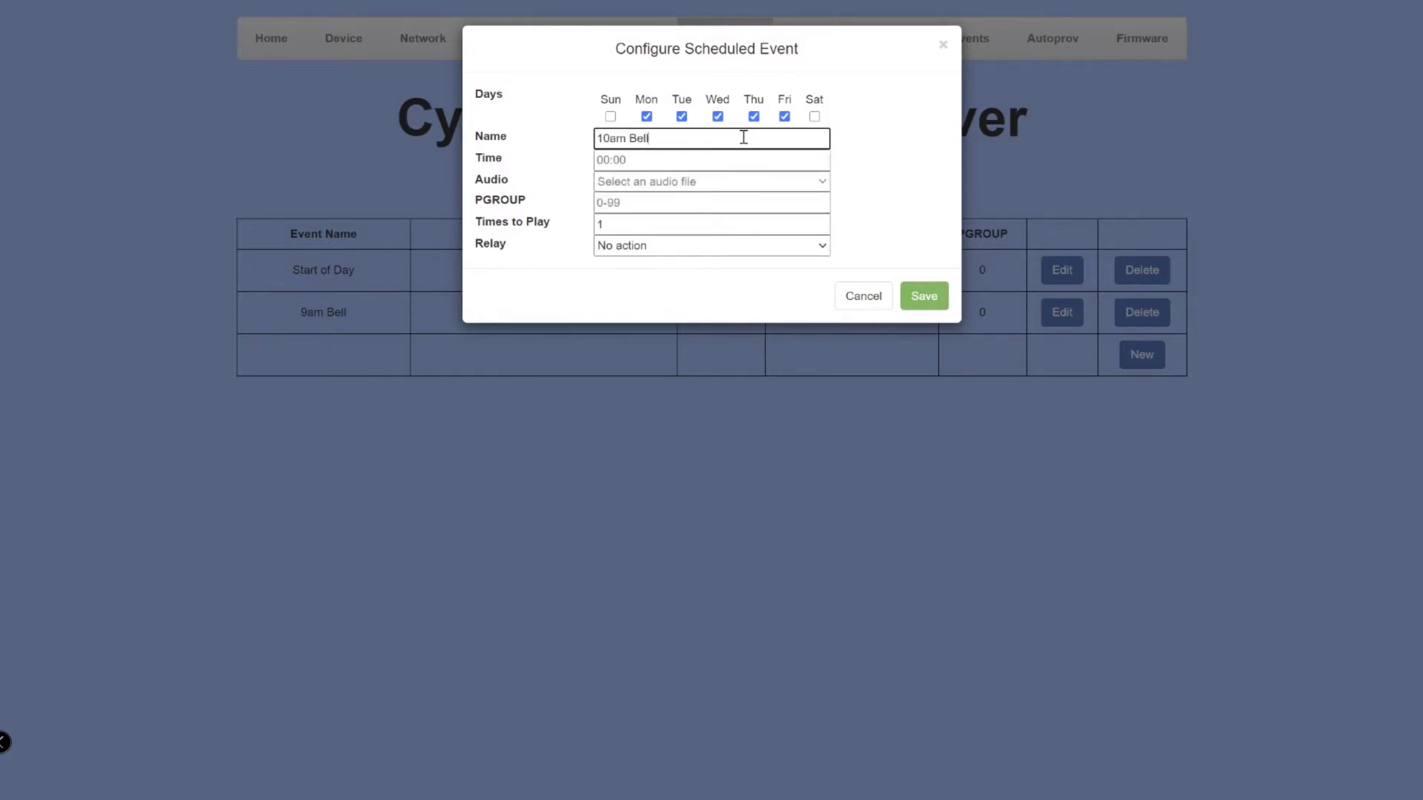
left_click(703, 160)
type("1")
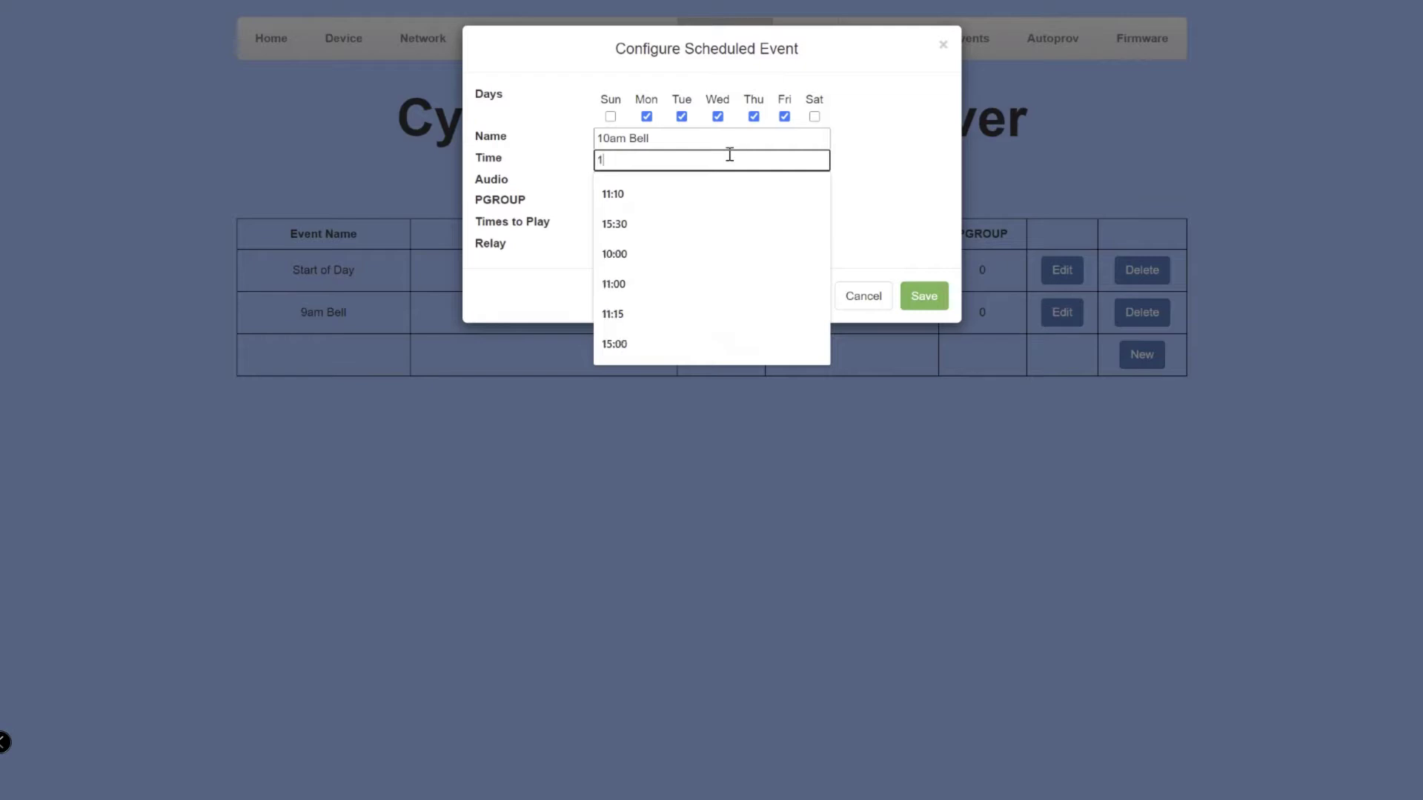
type("0:00")
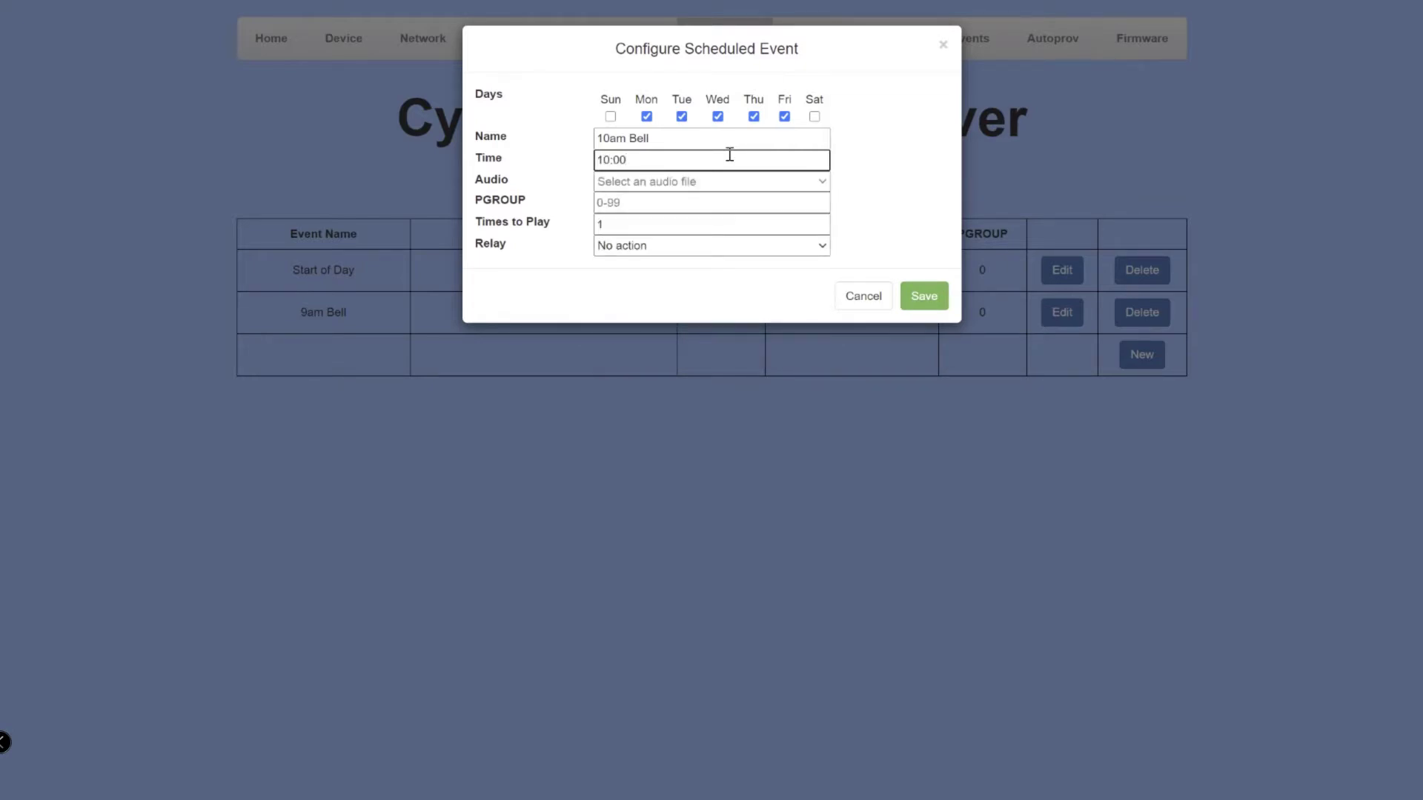
Assign Westminster-chimes.wav and PGROUP 00 to the 10am Bell event and save it.
left_click(698, 182)
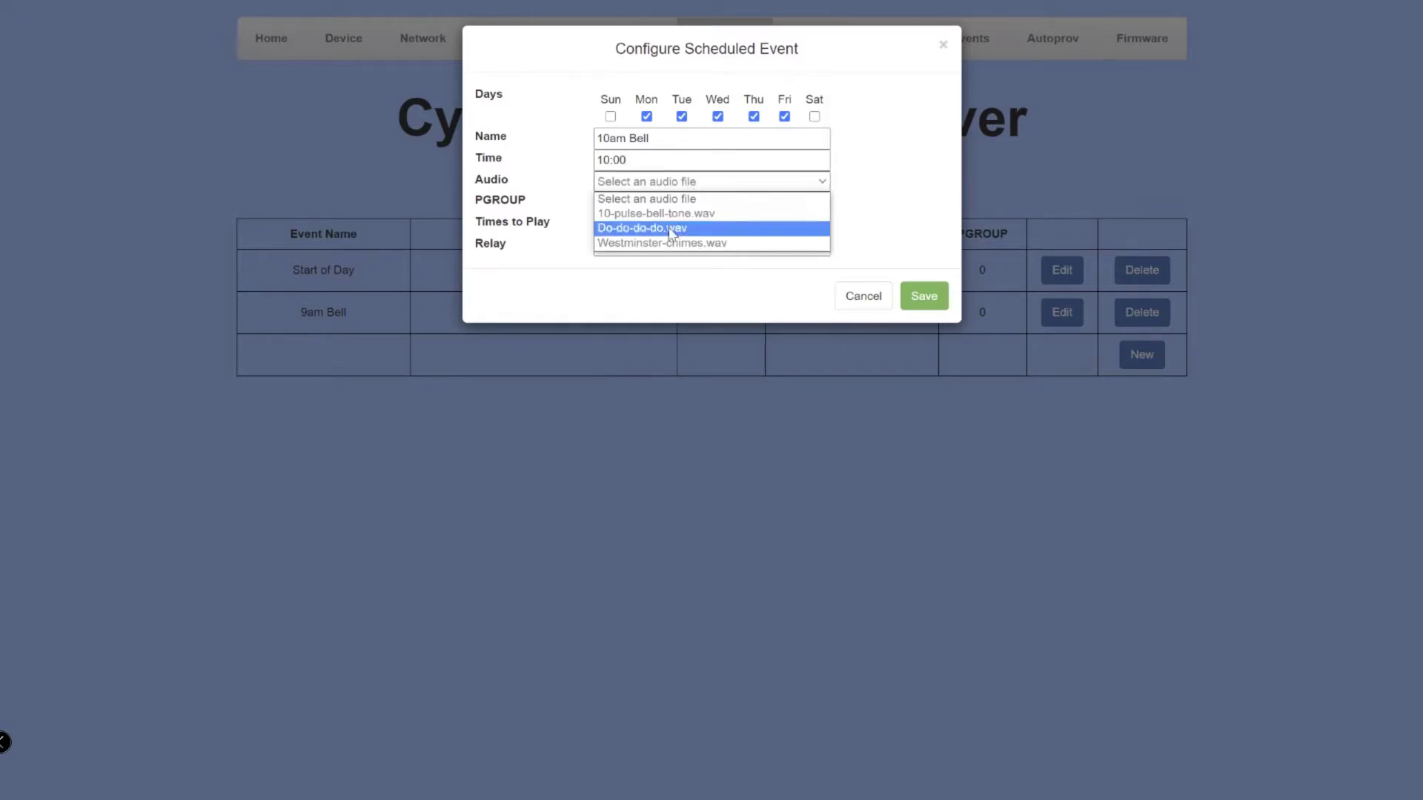
left_click(659, 243)
left_click(650, 204)
type("0")
key("BackSpace")
type("00")
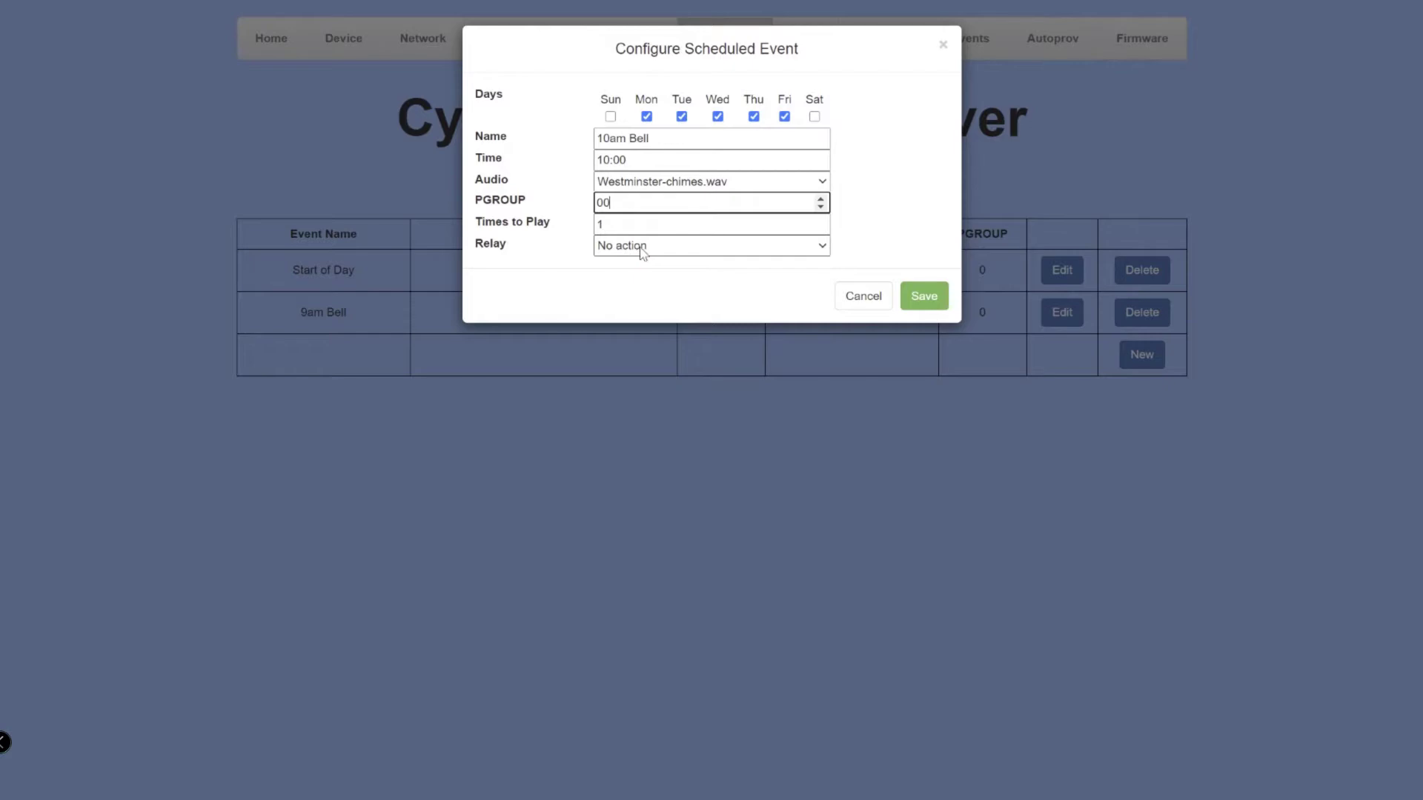
left_click(928, 300)
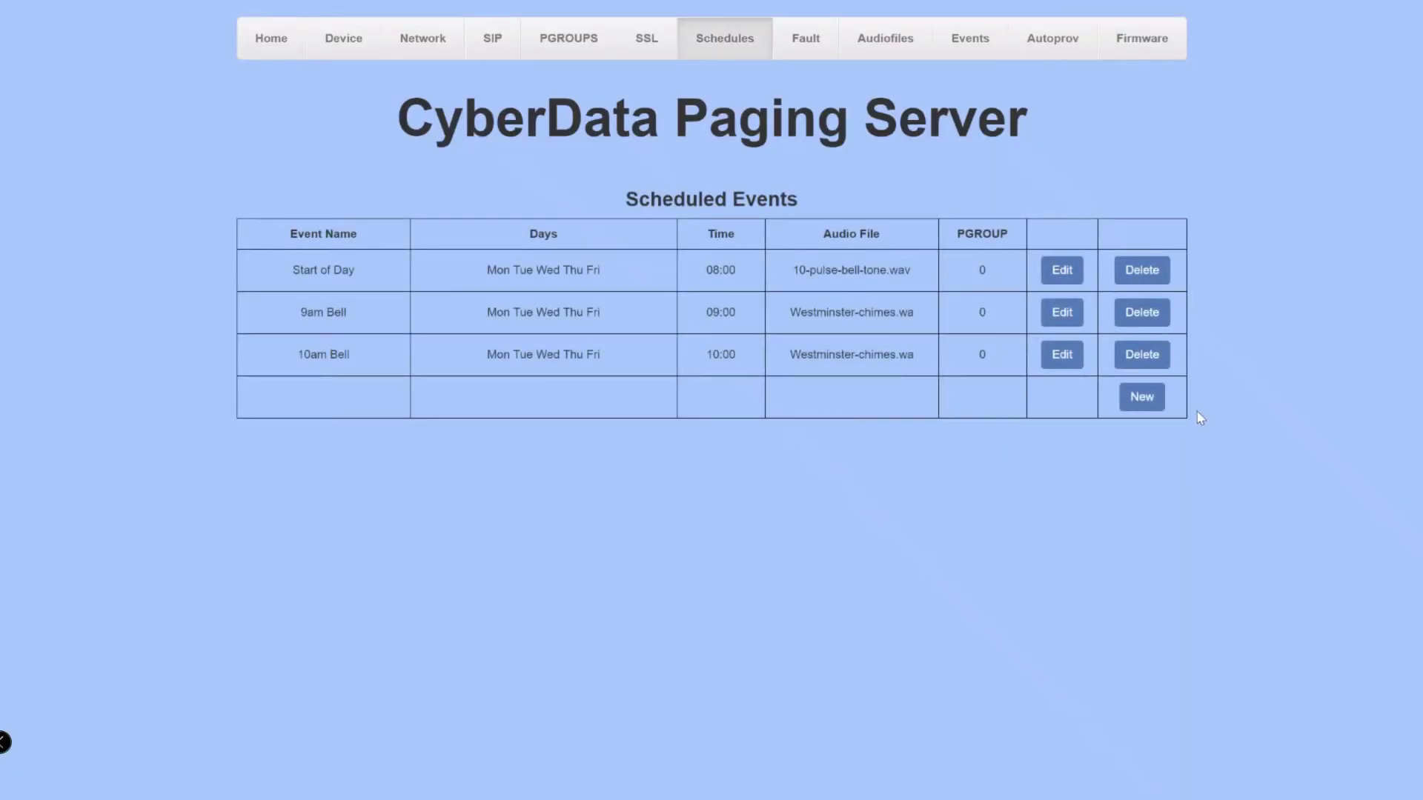
Start another scheduled event after 10am Bell, running Monday through Friday.
left_click(1158, 405)
left_click(646, 116)
left_click(681, 116)
left_click(717, 117)
left_click(754, 116)
left_click(784, 116)
Name the event 11am Bell and set its time to 11:00.
left_click(667, 138)
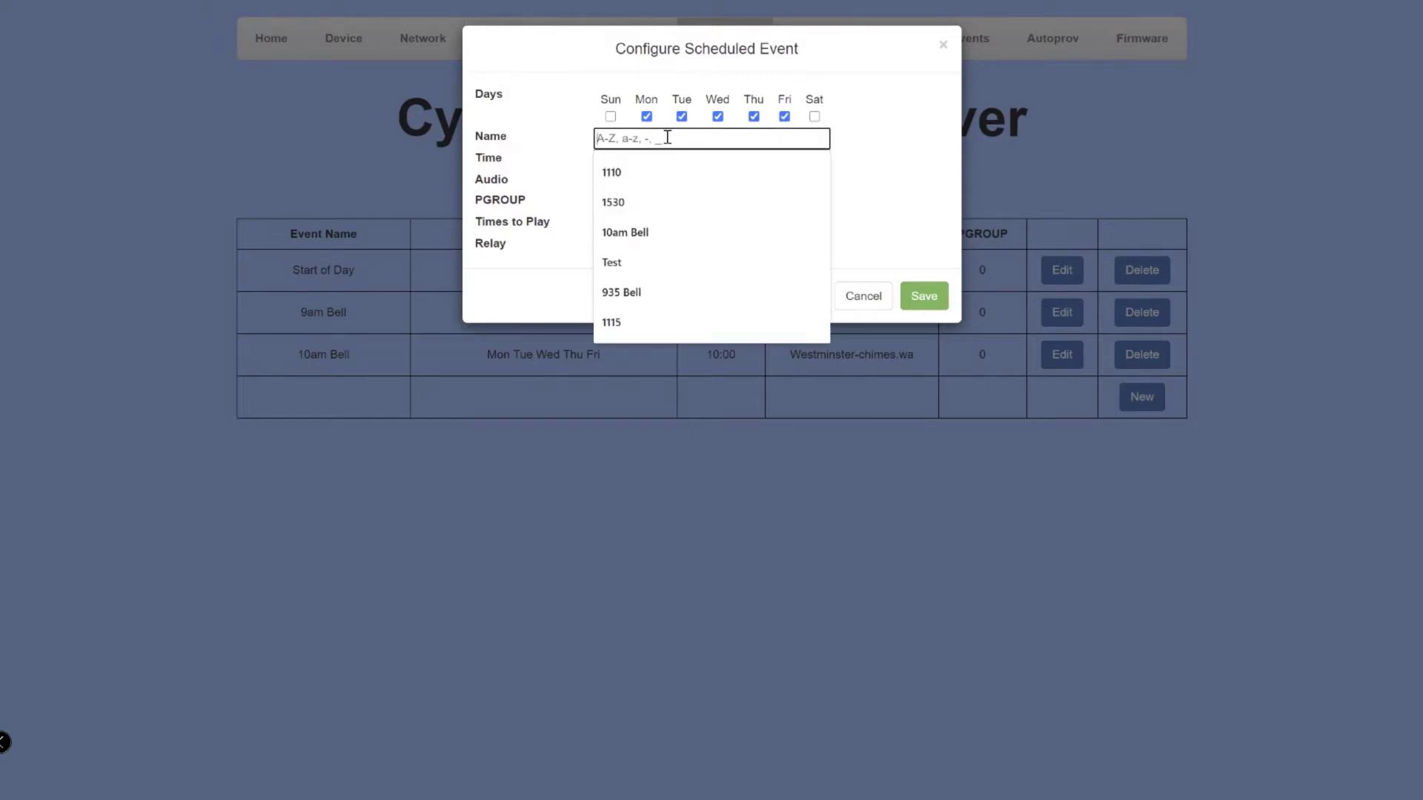
type("11")
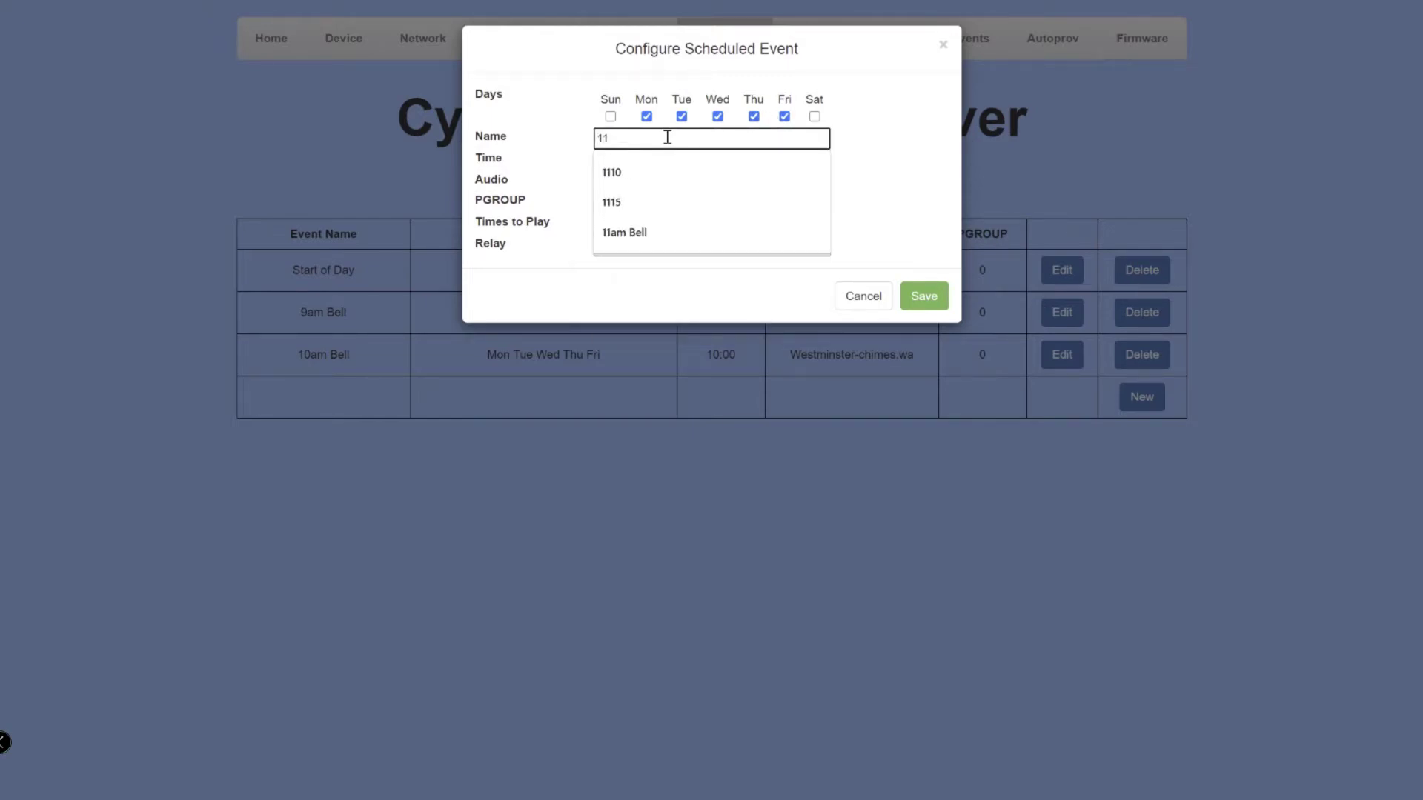
type("am Bell")
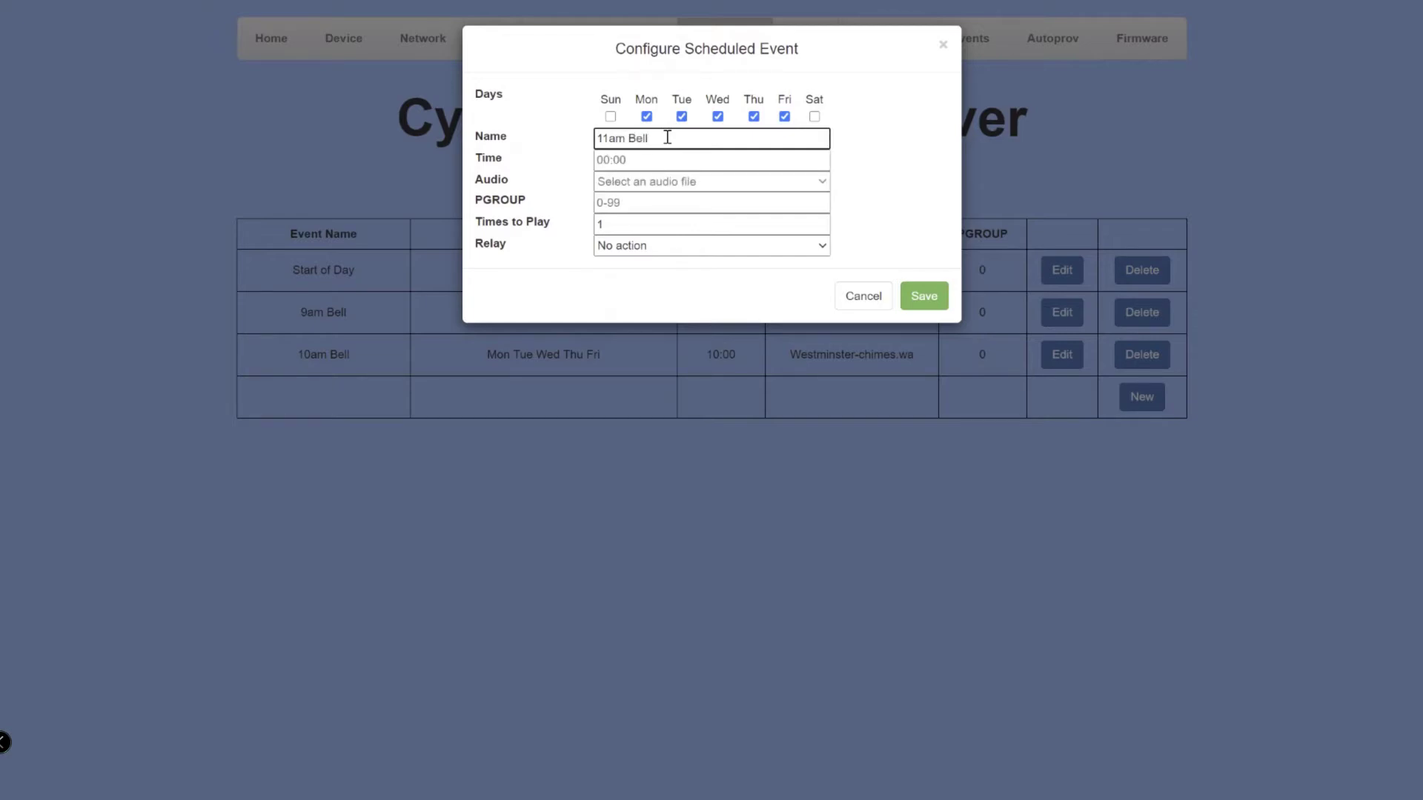
left_click(633, 164)
type("11:00")
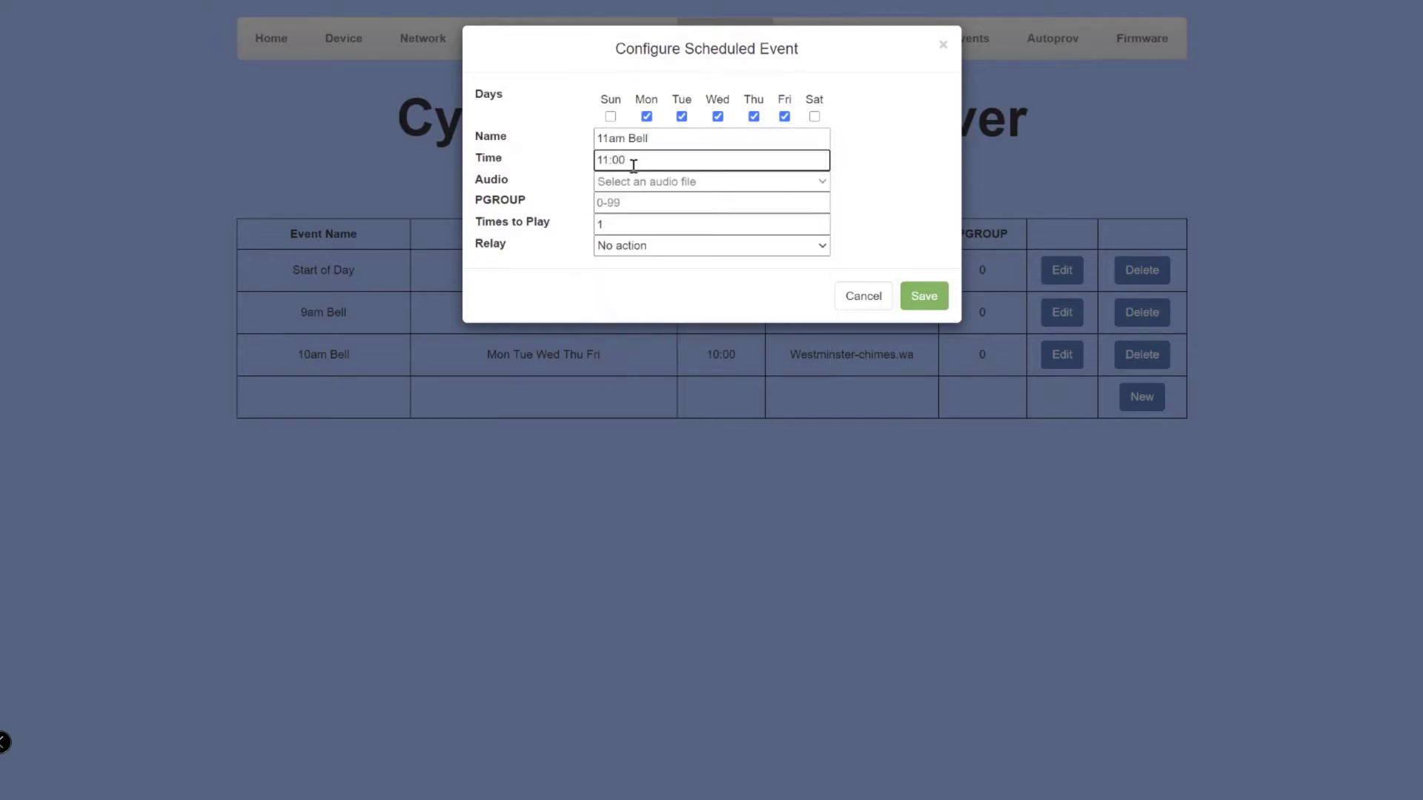
Assign Westminster-chimes.wav and PGROUP 00 to the 11am Bell event and save it.
left_click(648, 181)
left_click(636, 250)
left_click(629, 200)
type("00")
left_click(927, 298)
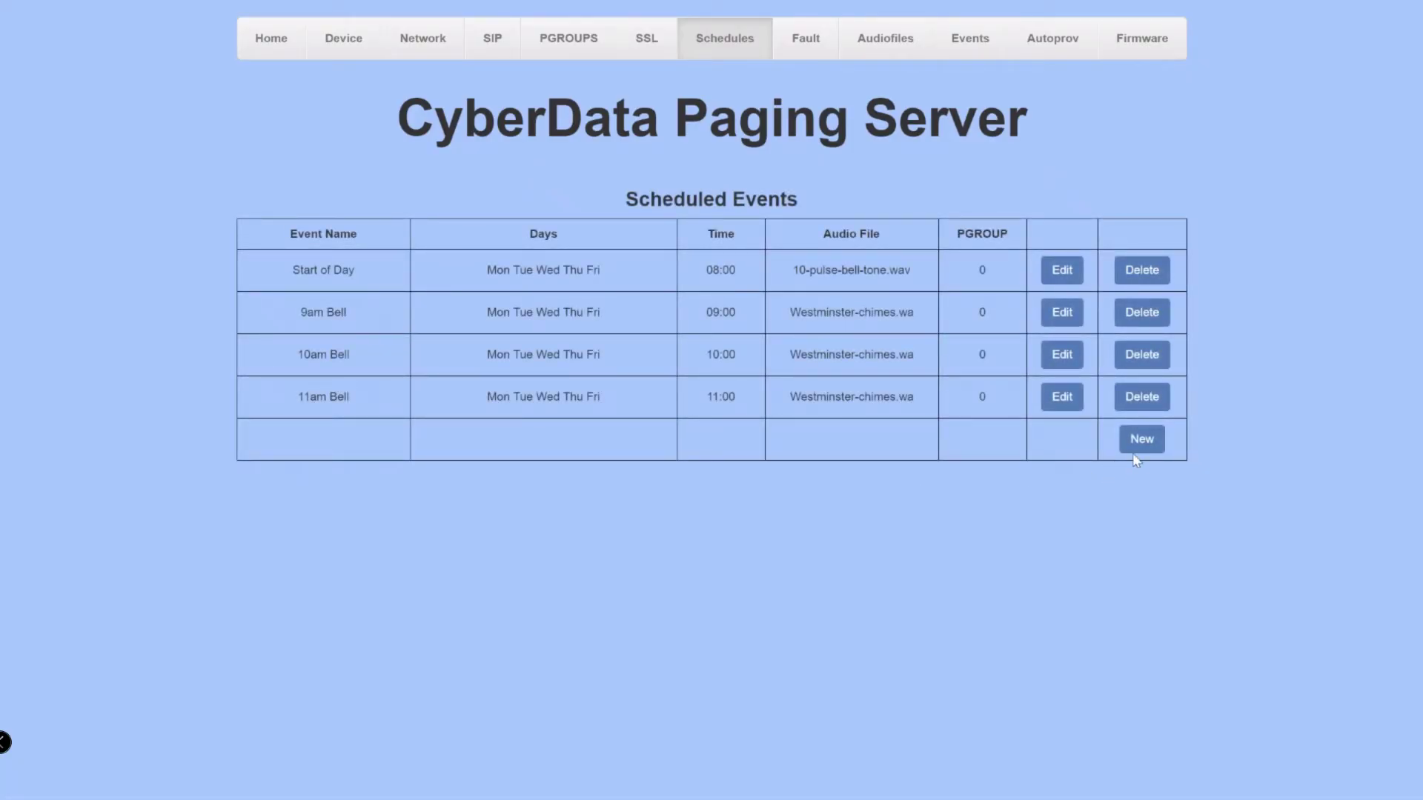
Start another scheduled event after 11am Bell, running Monday through Friday.
left_click(1139, 444)
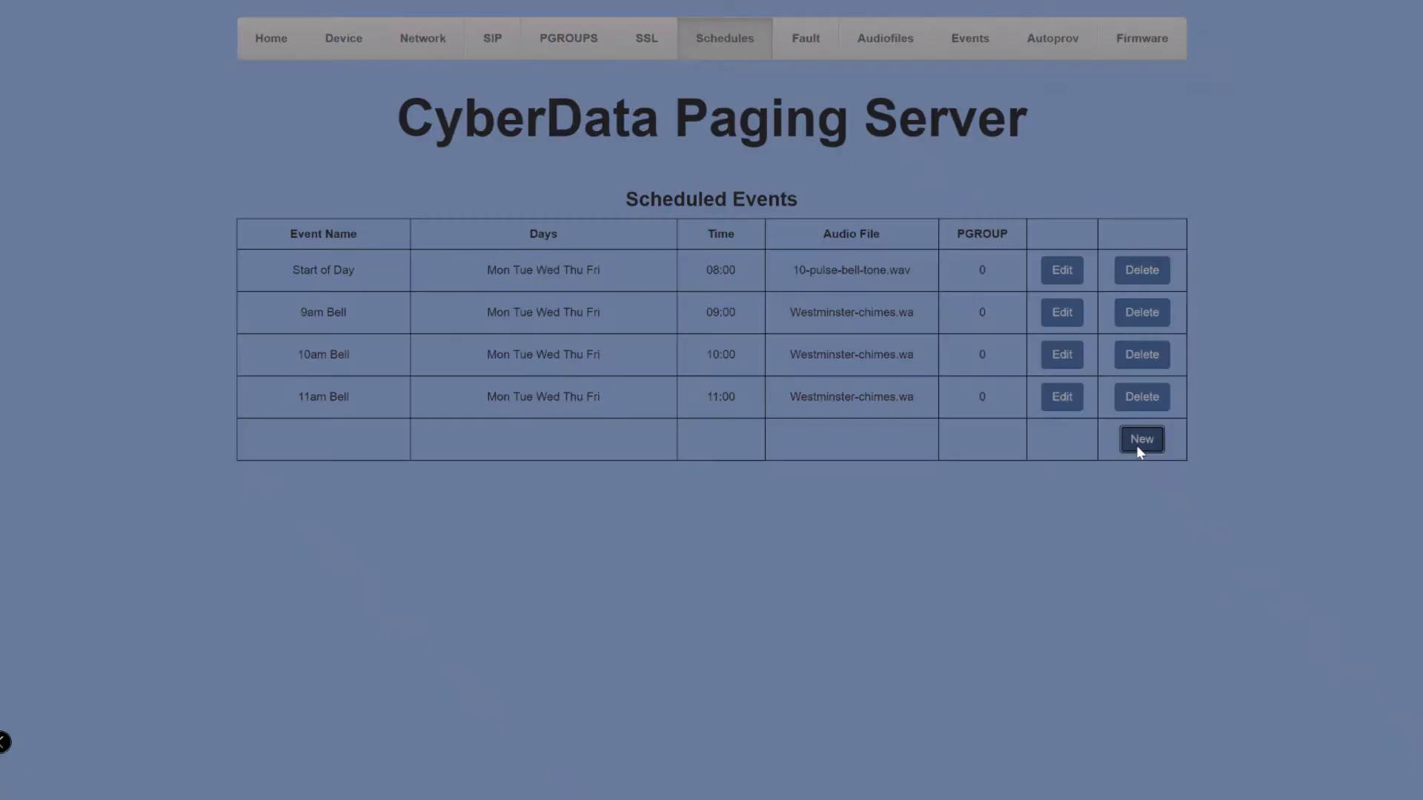
left_click(646, 116)
left_click(682, 116)
left_click(717, 116)
left_click(754, 117)
left_click(784, 116)
Name the event 12pm Bell and set its time to 12:00.
left_click(745, 137)
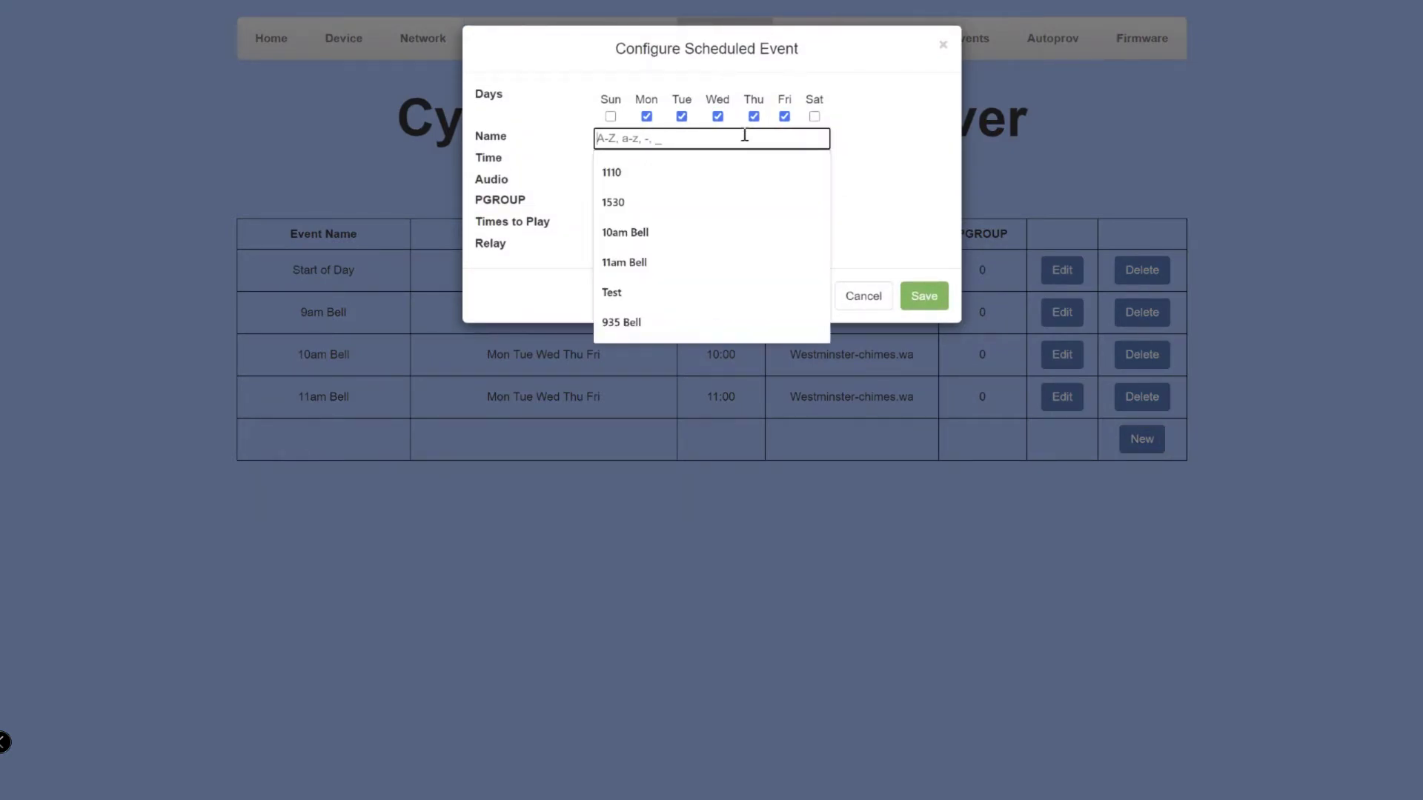
type("12")
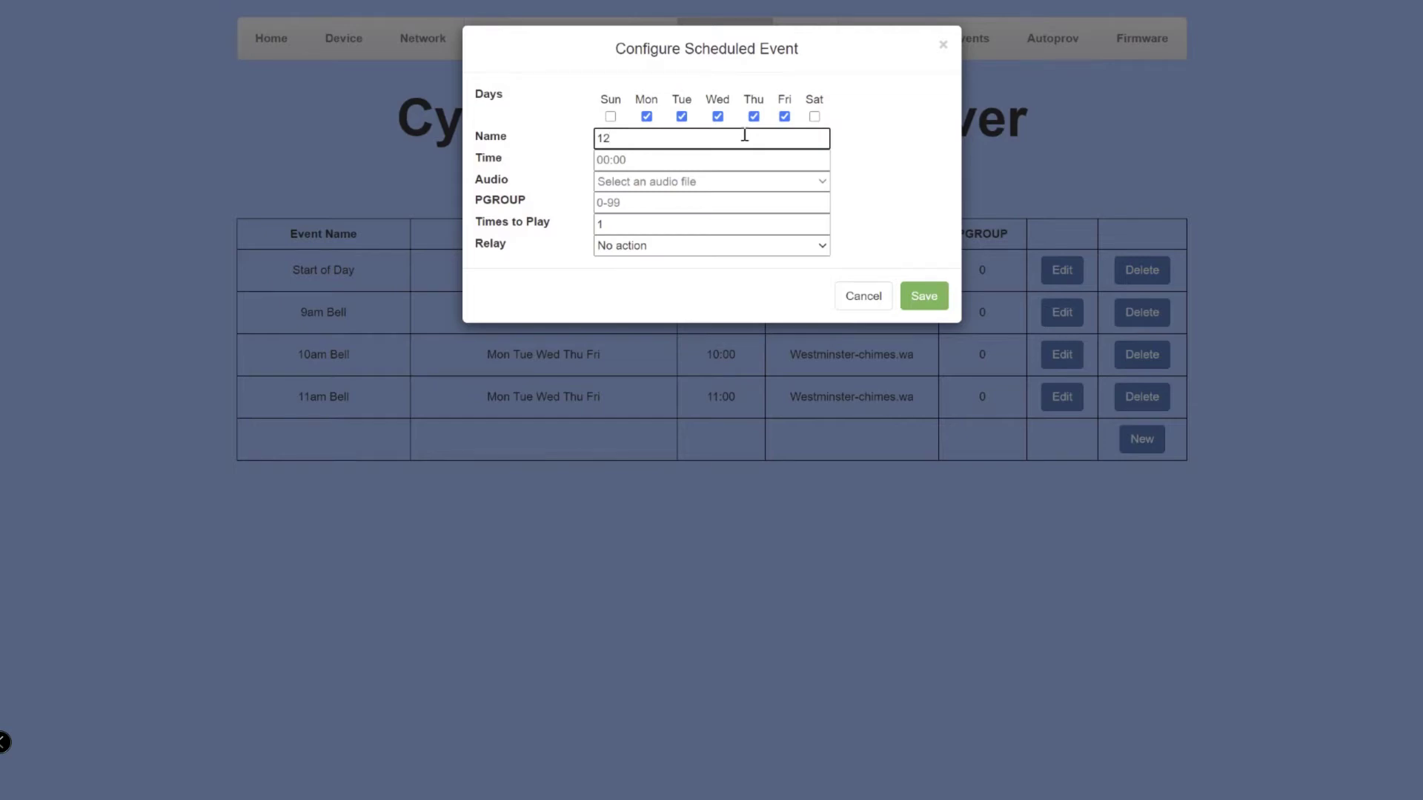
type("pm Bell")
left_click(642, 161)
type("12:00")
Assign Westminster-chimes.wav and PGROUP 00 to the 12pm Bell event and save it.
key("Tab")
key("Down")
key("Down")
key("Down")
key("Tab")
type("00")
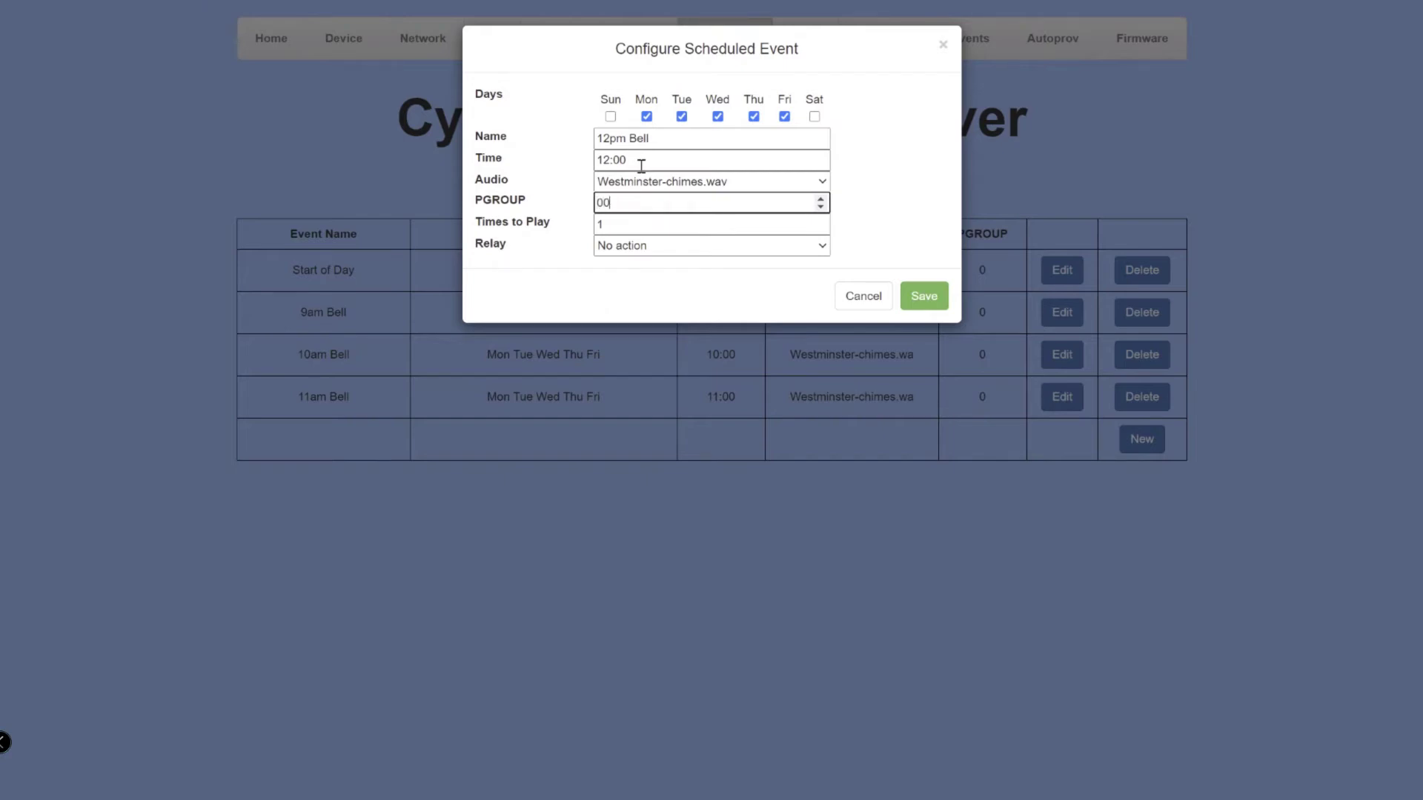
left_click(923, 296)
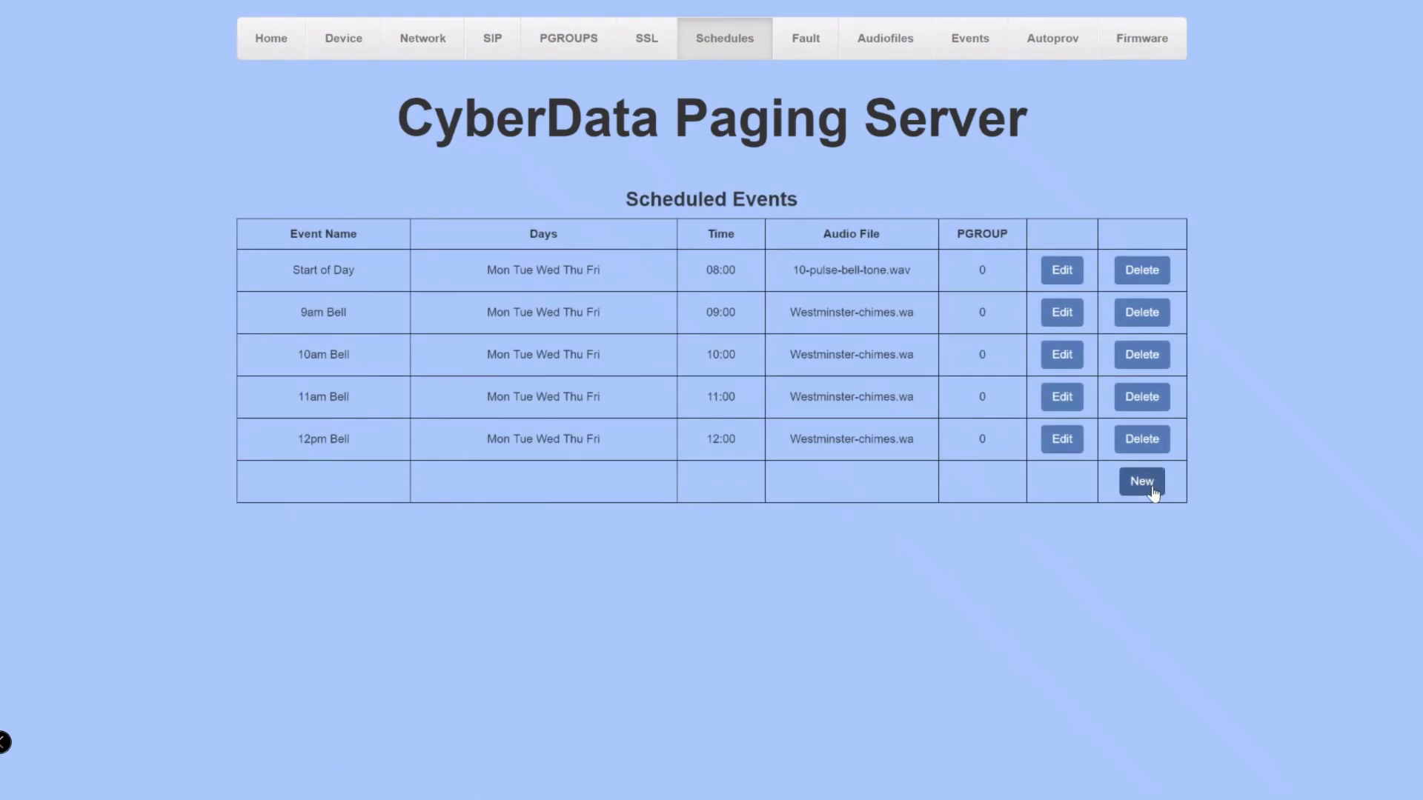
Start another scheduled event after 12pm Bell, running Monday through Friday.
left_click(1152, 488)
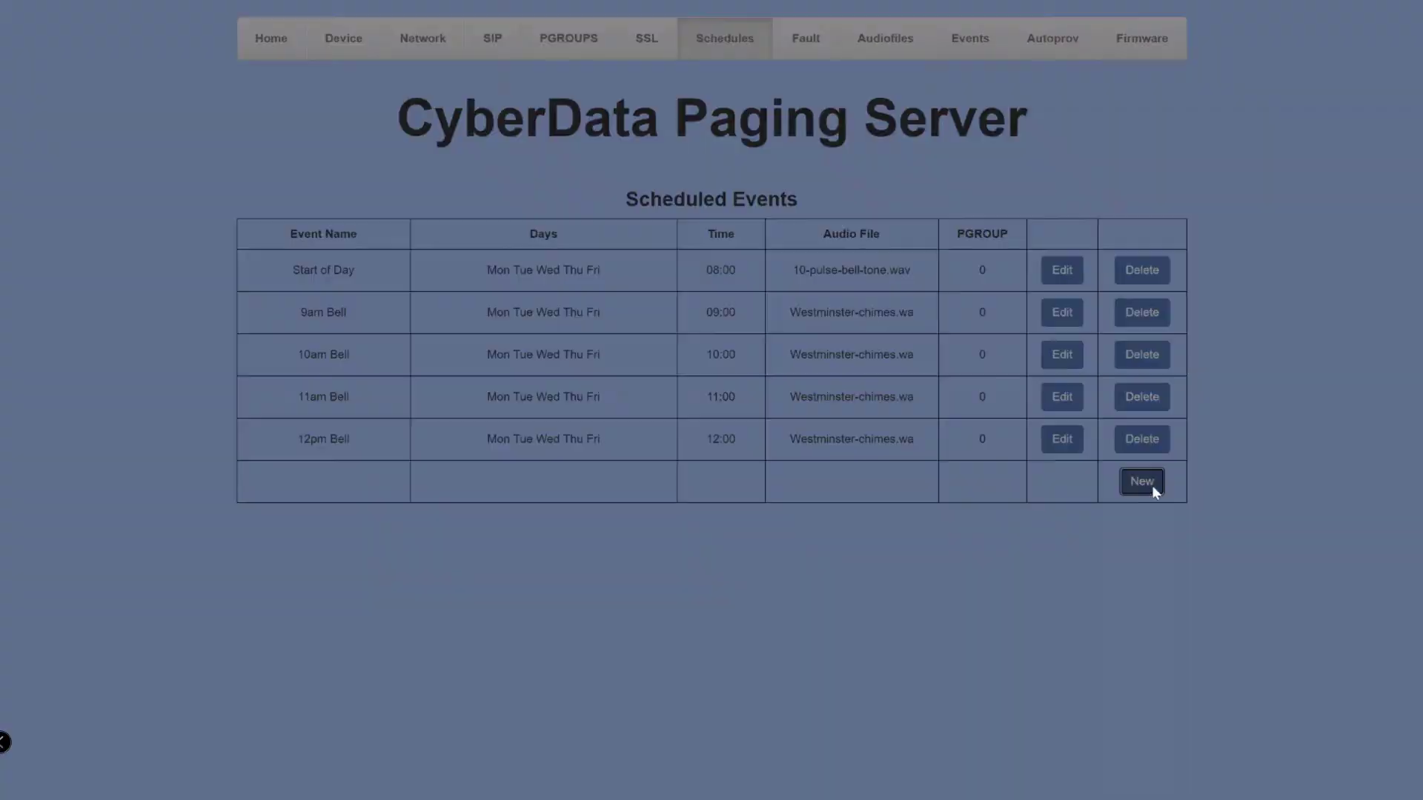
left_click(646, 117)
left_click(681, 117)
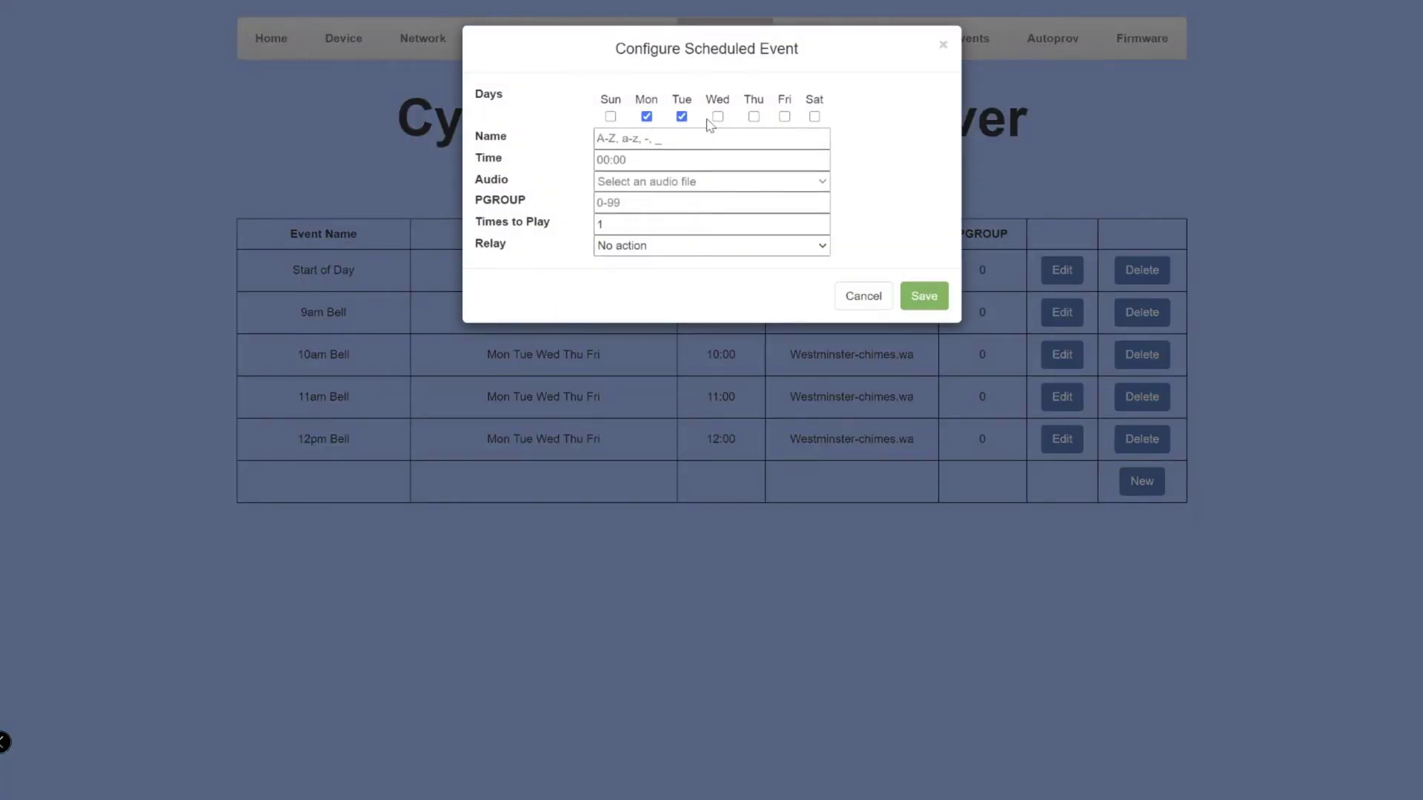
left_click(717, 116)
left_click(753, 117)
left_click(784, 117)
Name the event 1pm Bell and set its time to 13:00.
left_click(725, 141)
type("1")
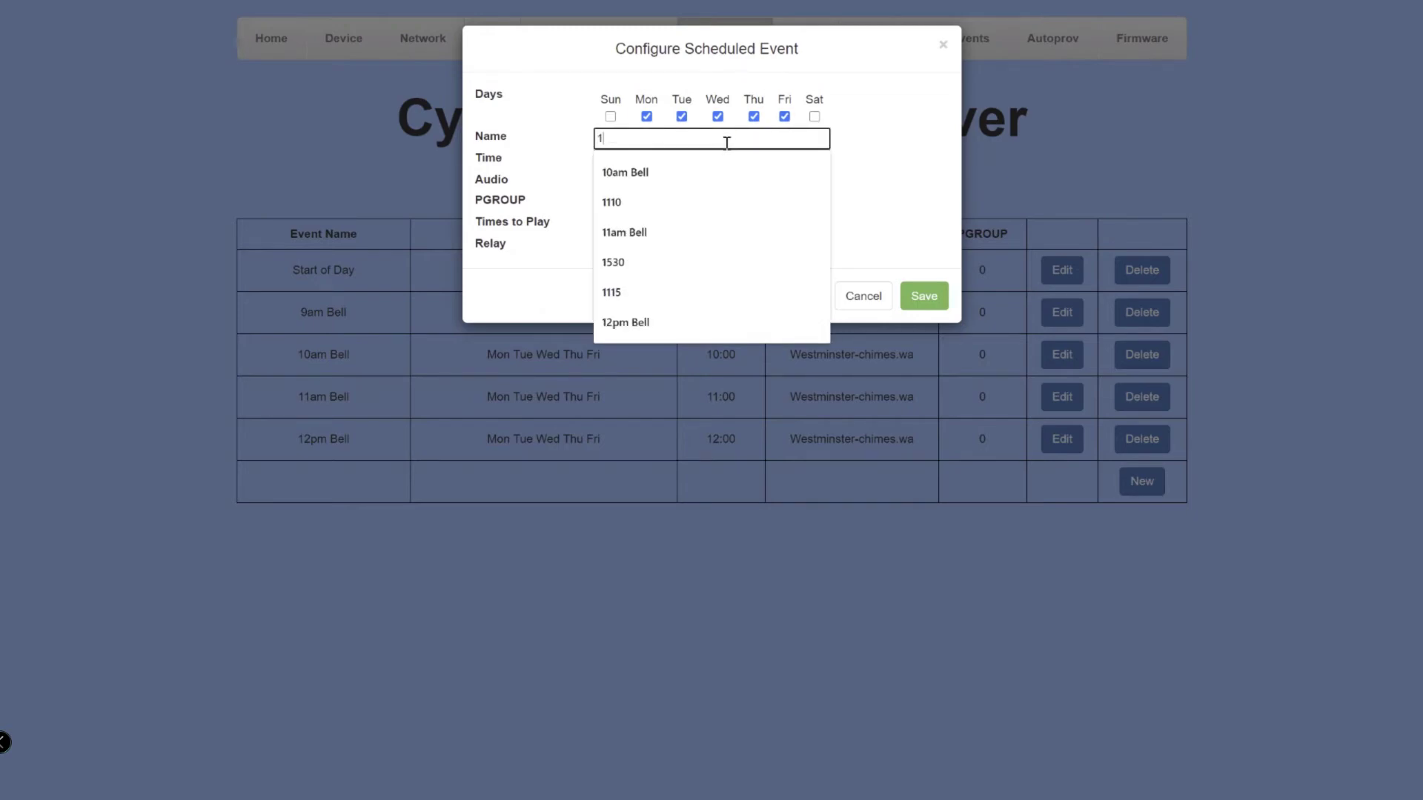
type("pm Bell")
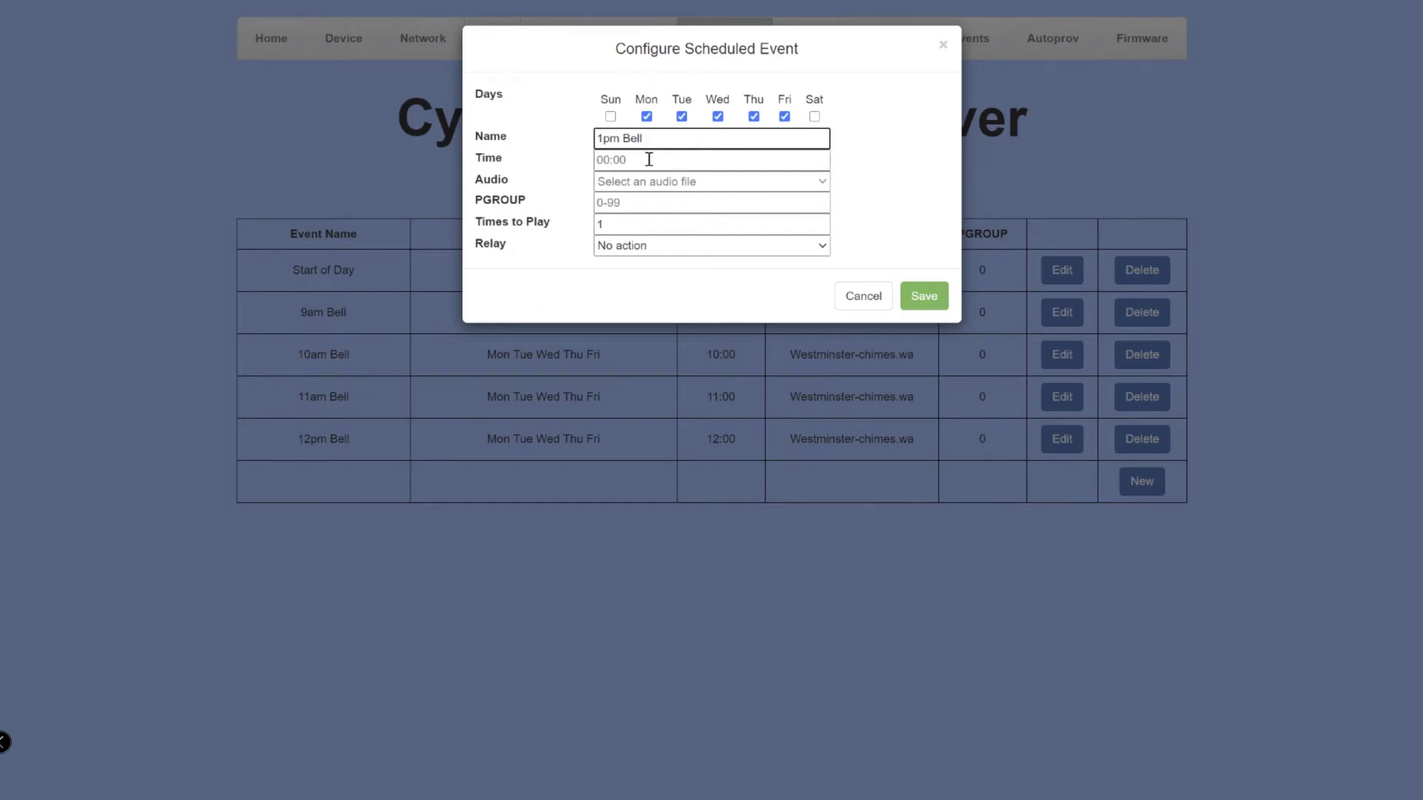
left_click(649, 161)
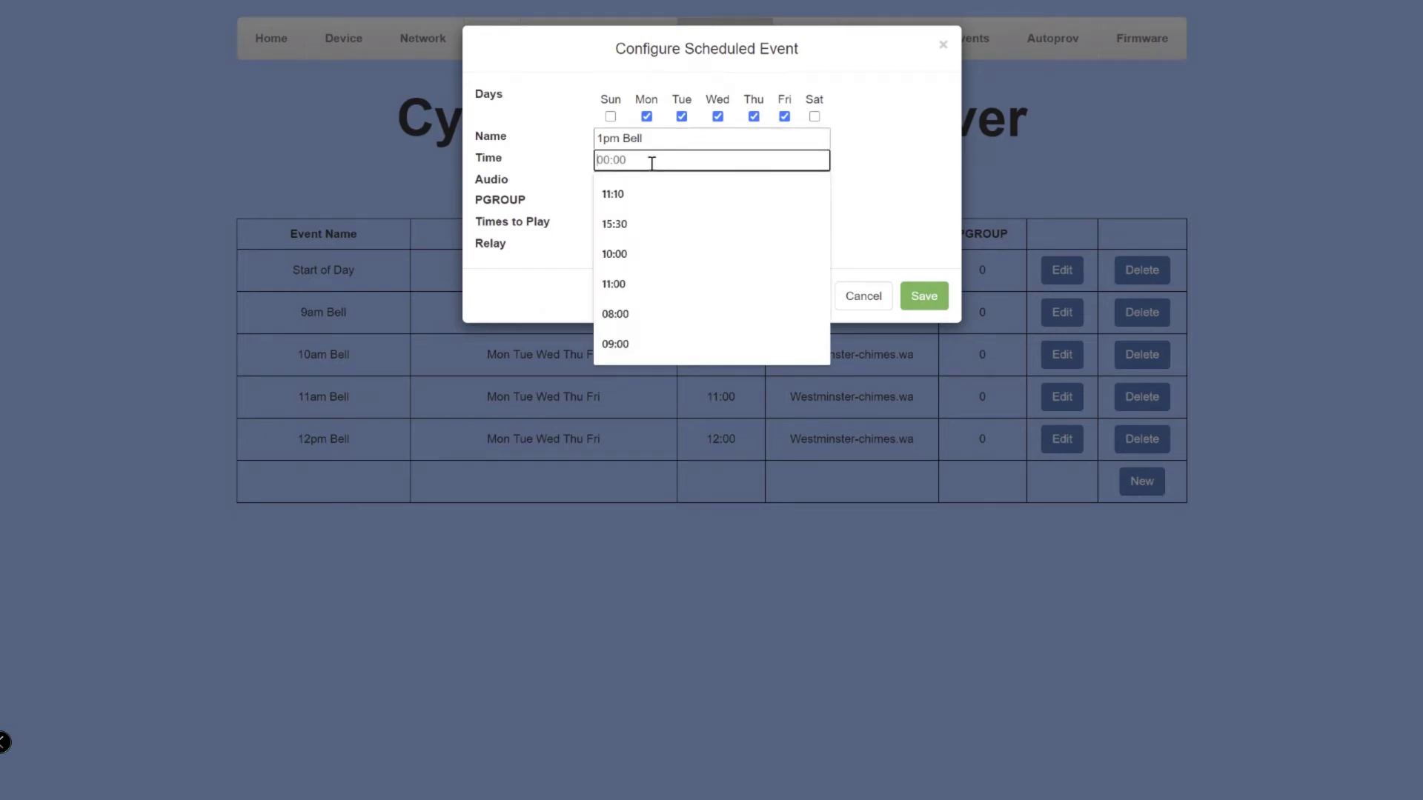
type("13:00")
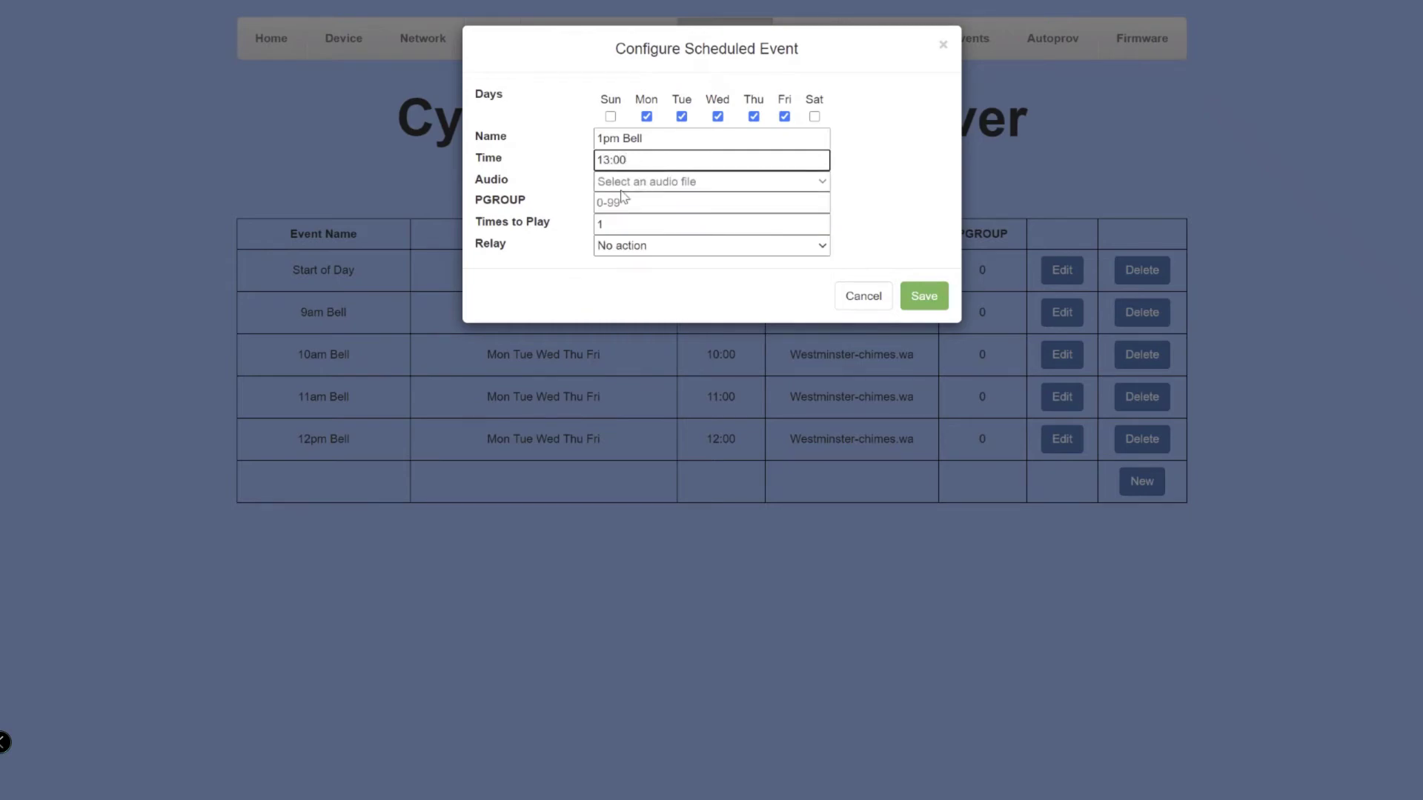
Assign Westminster-chimes.wav and PGROUP 00 to the 1pm Bell event.
left_click(627, 182)
left_click(624, 243)
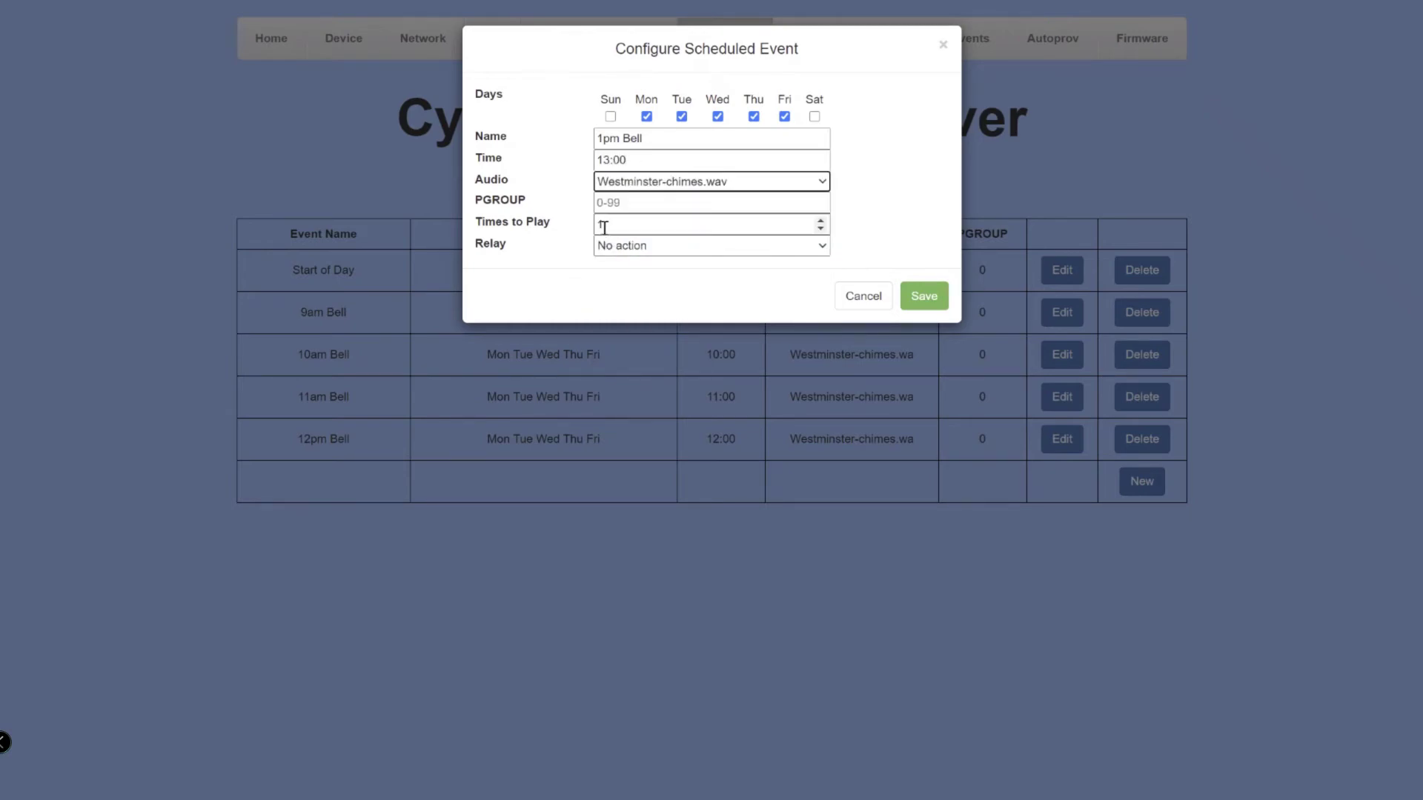
left_click(648, 201)
type("00")
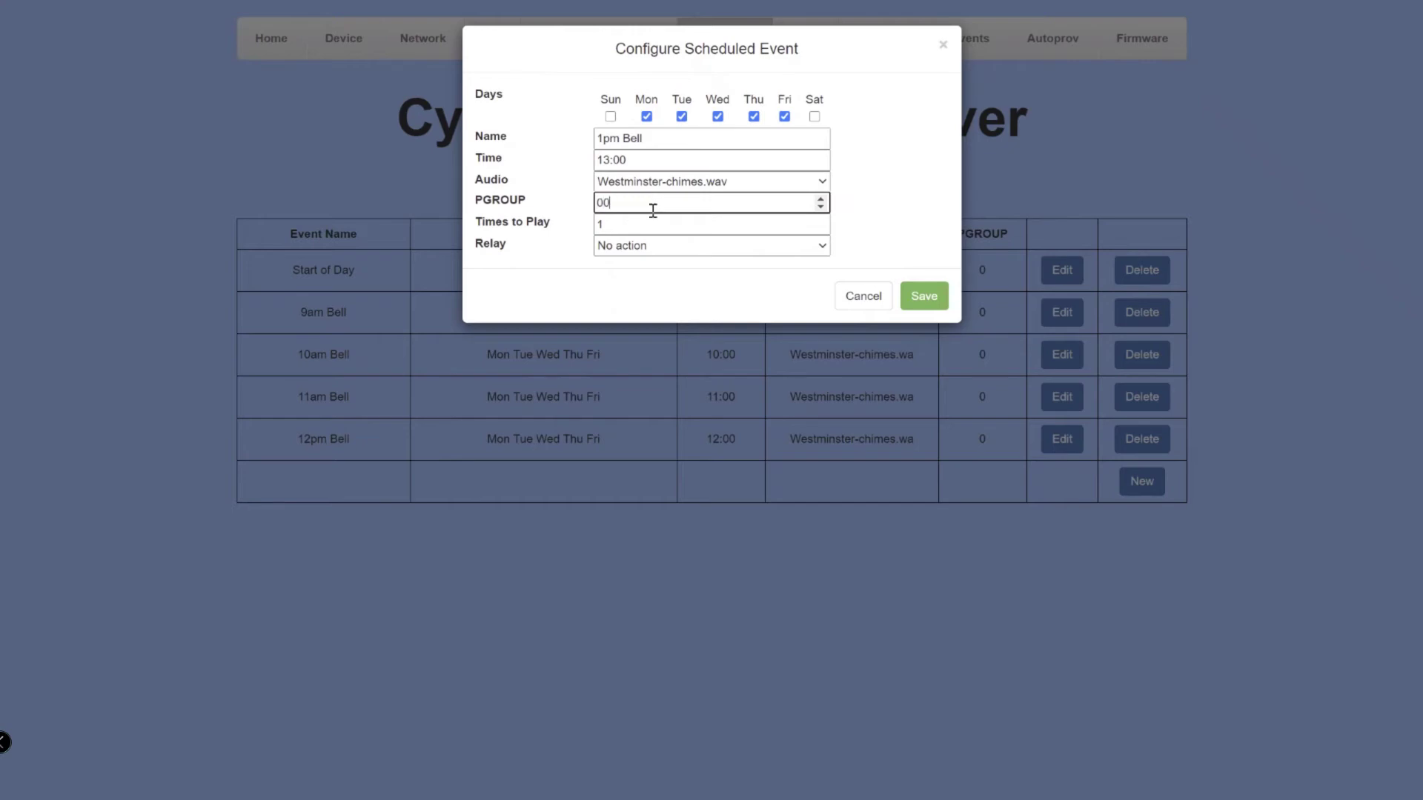
Set the 1pm Bell event's relay to Activate during bell and save the event.
left_click(643, 248)
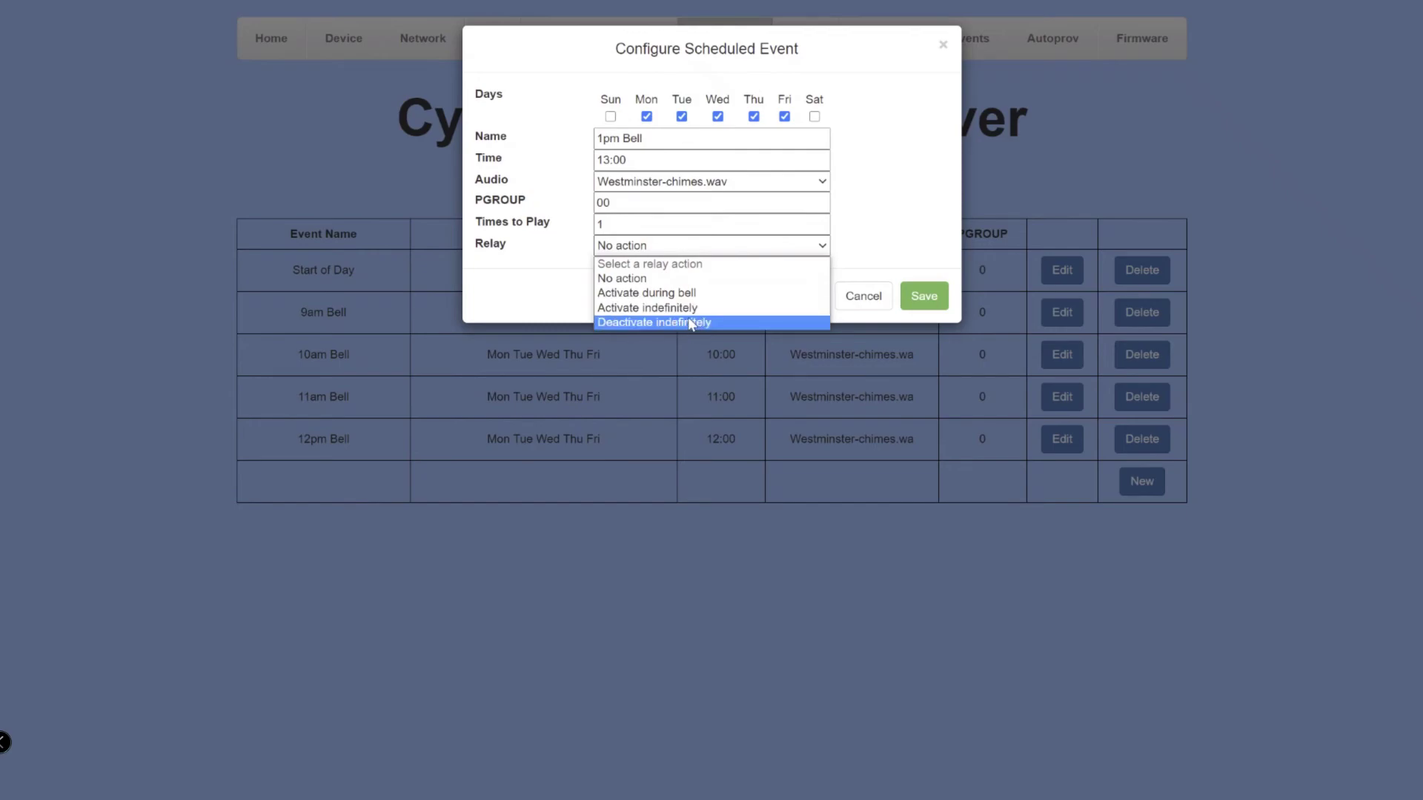
left_click(621, 295)
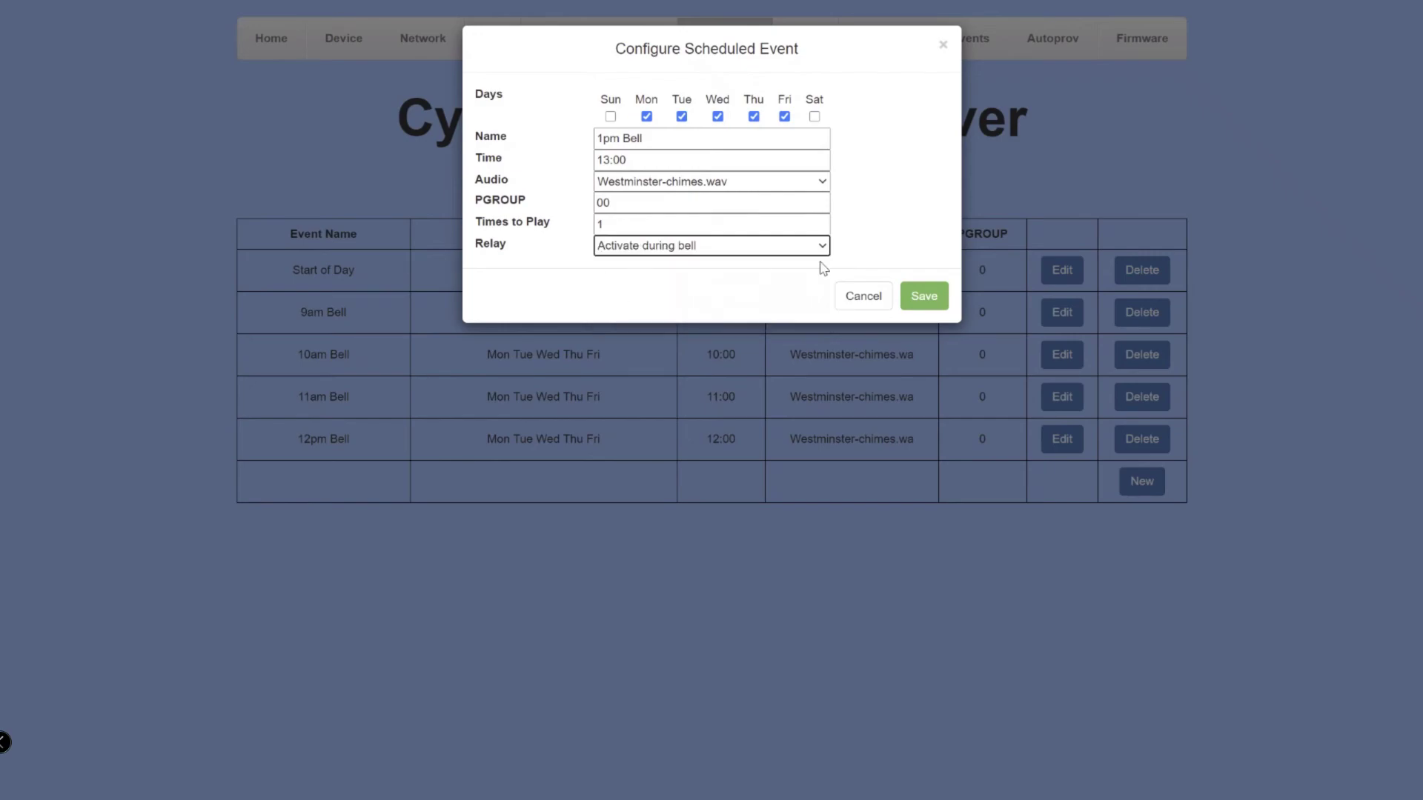
left_click(923, 297)
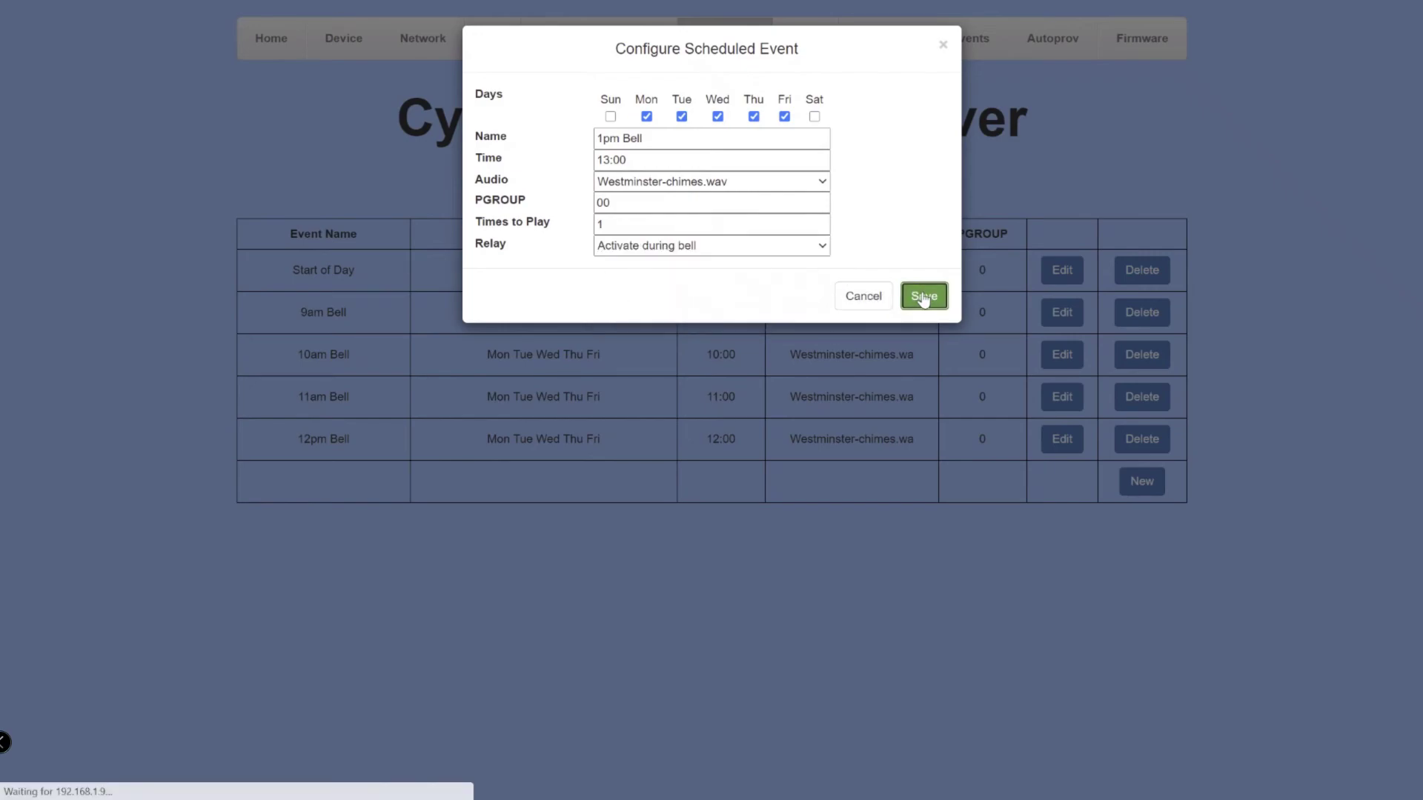